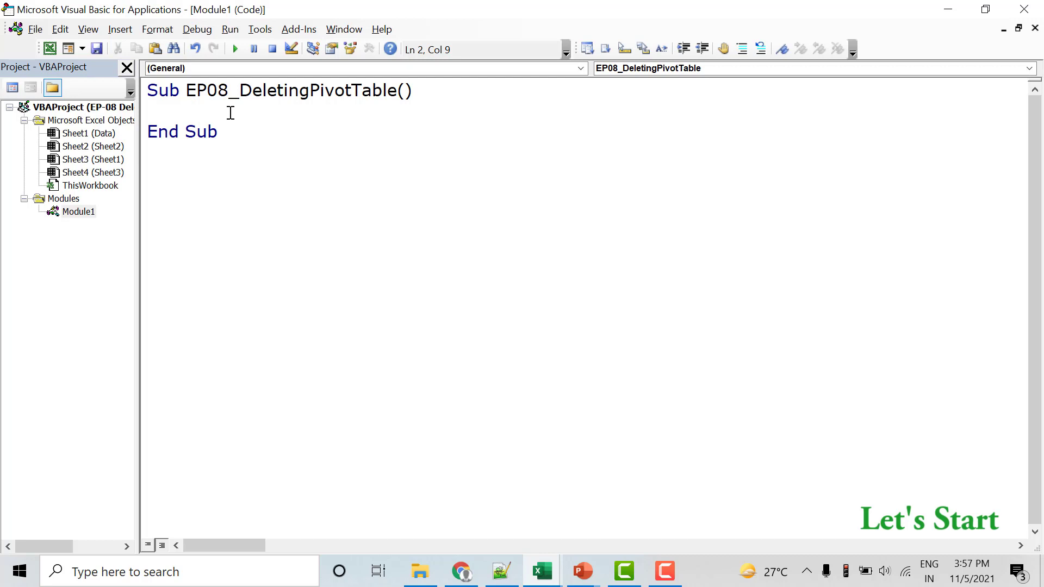
Leave the VBA editor with Alt+F11 to view Sheet3's three pivot tables in Excel
key(alt+F11)
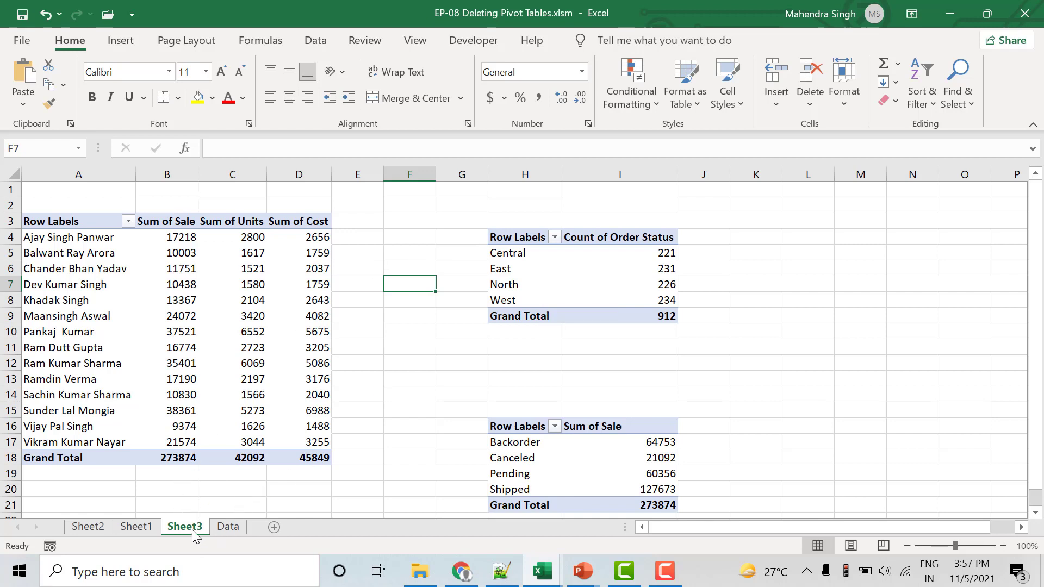
Read the Count of Order Status pivot table's name, PivotTable5, then go back to the VBA editor
click(554, 275)
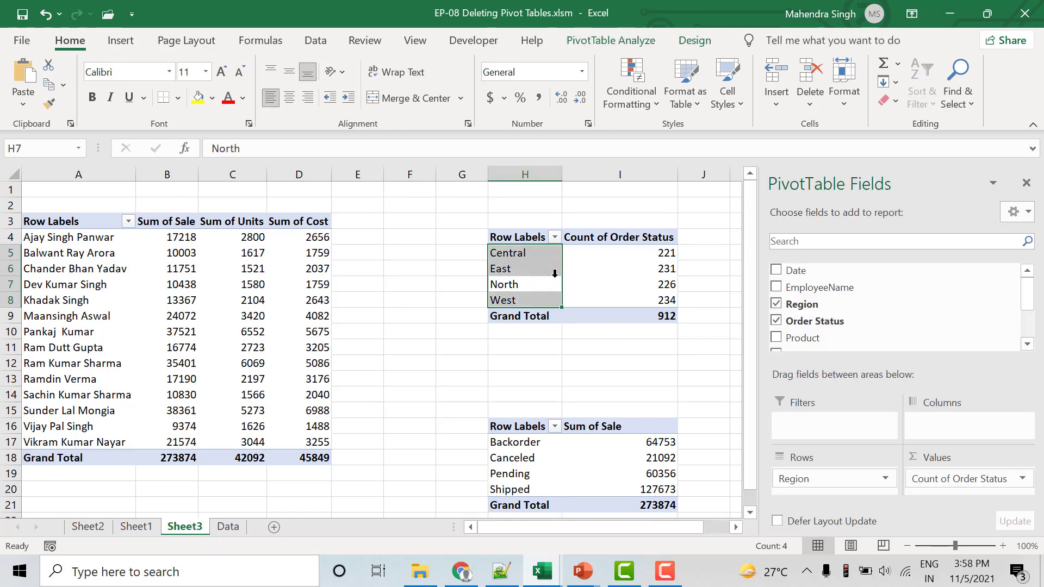
click(592, 279)
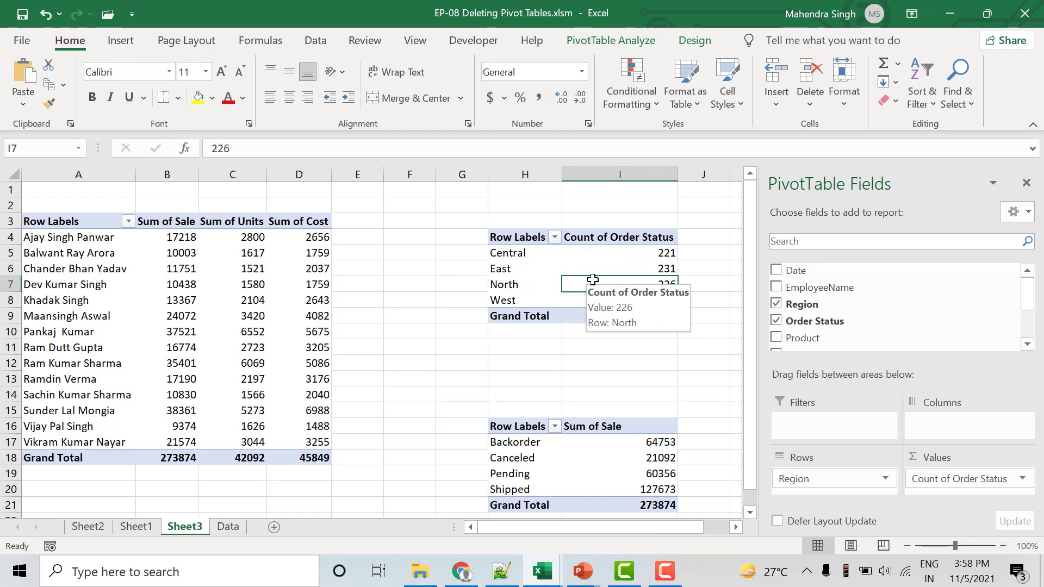
click(586, 39)
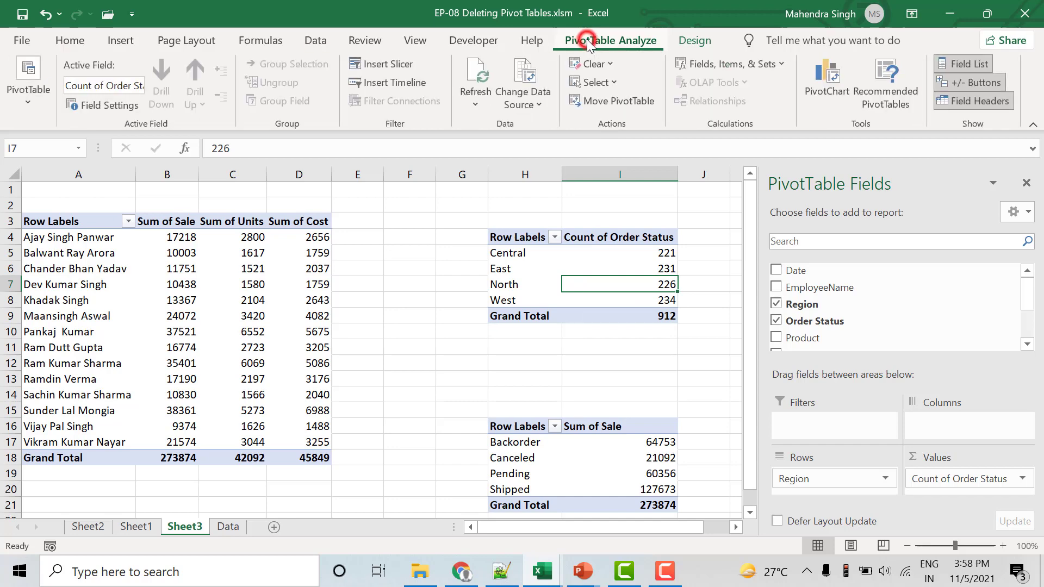
click(40, 100)
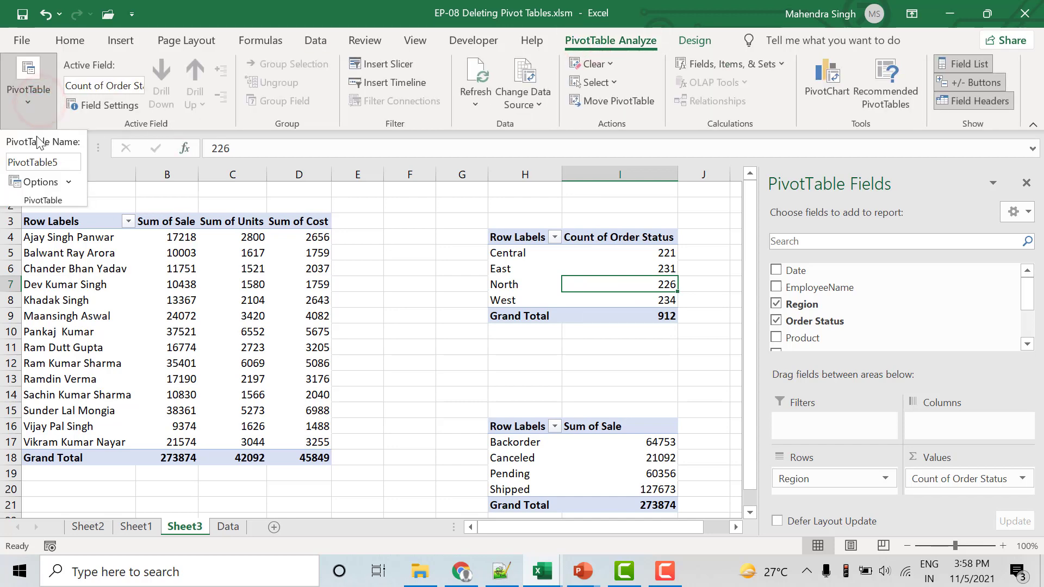
double_click(44, 163)
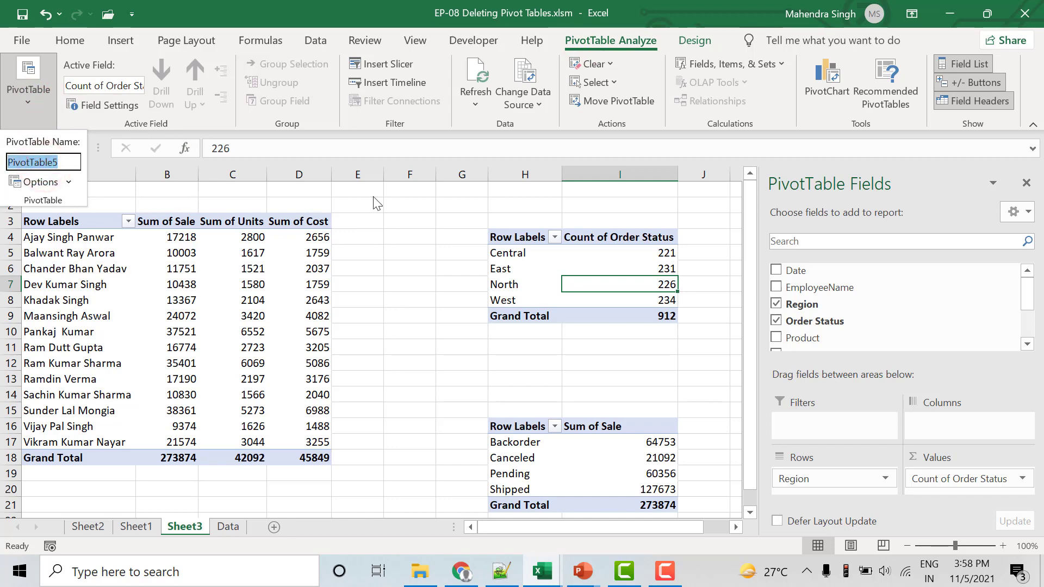
click(437, 241)
click(437, 240)
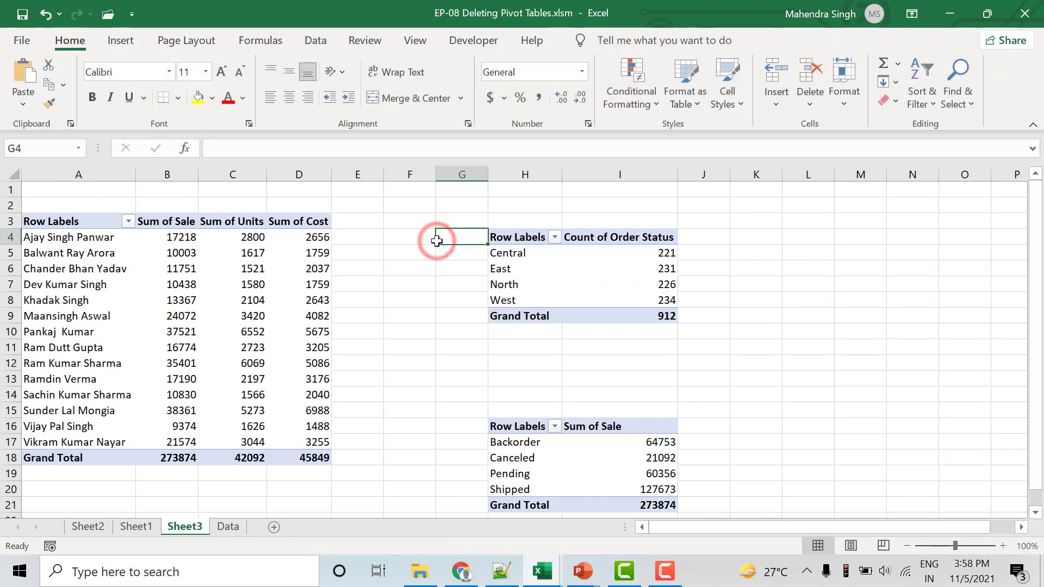
key(alt+F11)
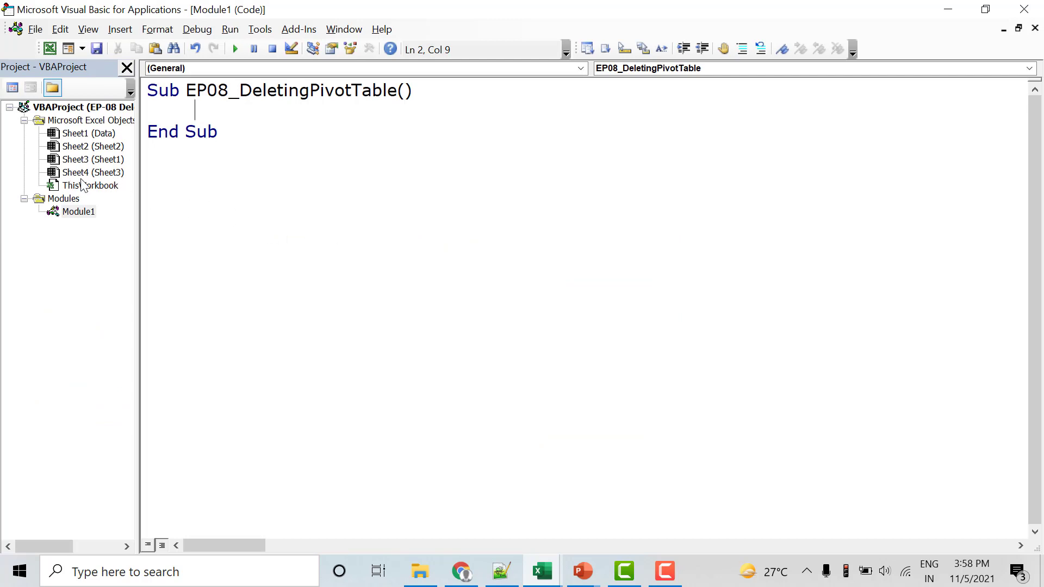
Write Sheet4.PivotTables("PivotTable5").TableRange2.Clear inside the EP08_DeletingPivotTable Sub
text(Se)
key(BackSpace)
text(heet4)
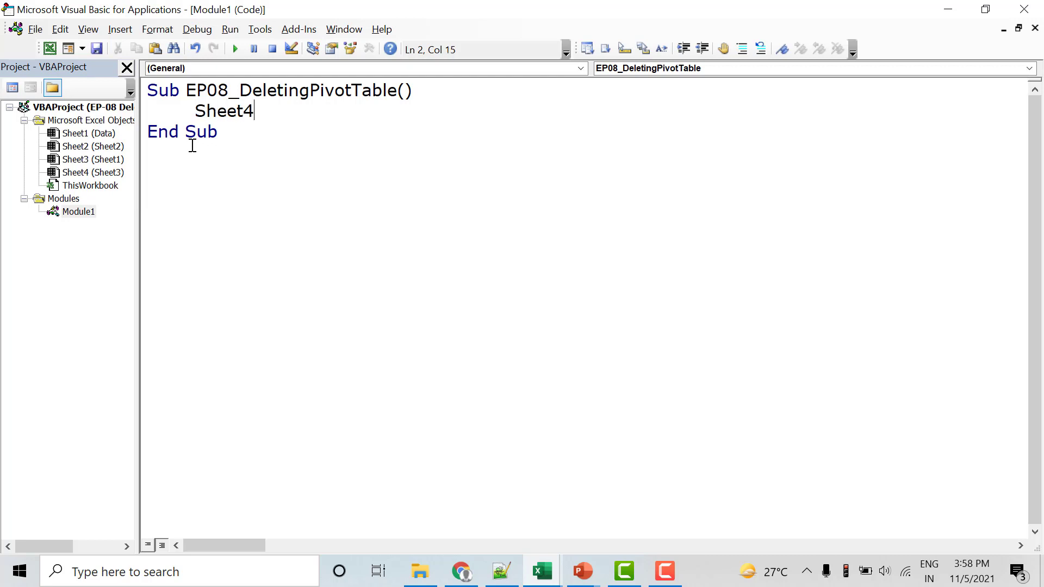
text(.piv)
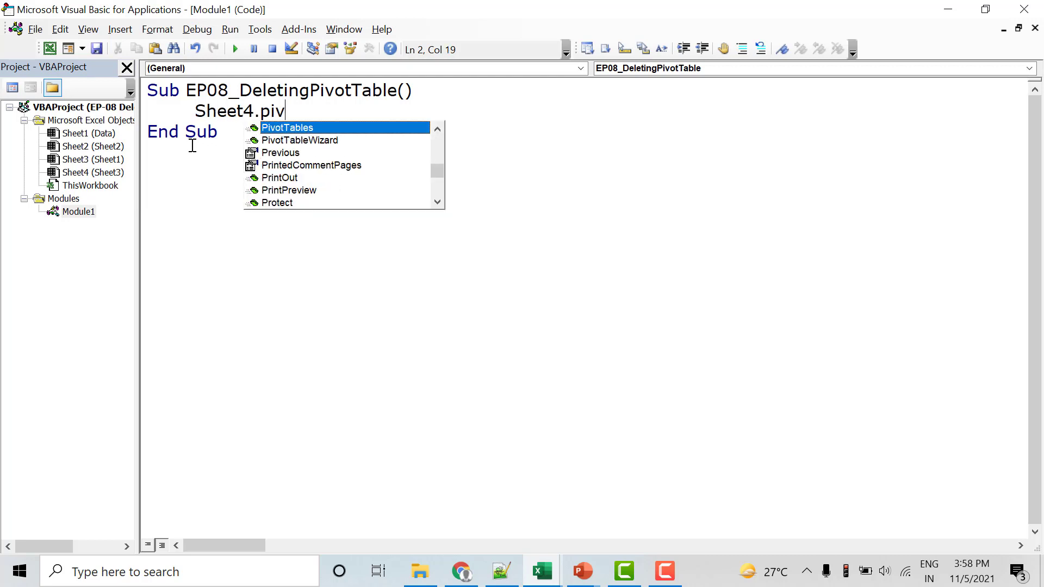
key(Tab)
text((")
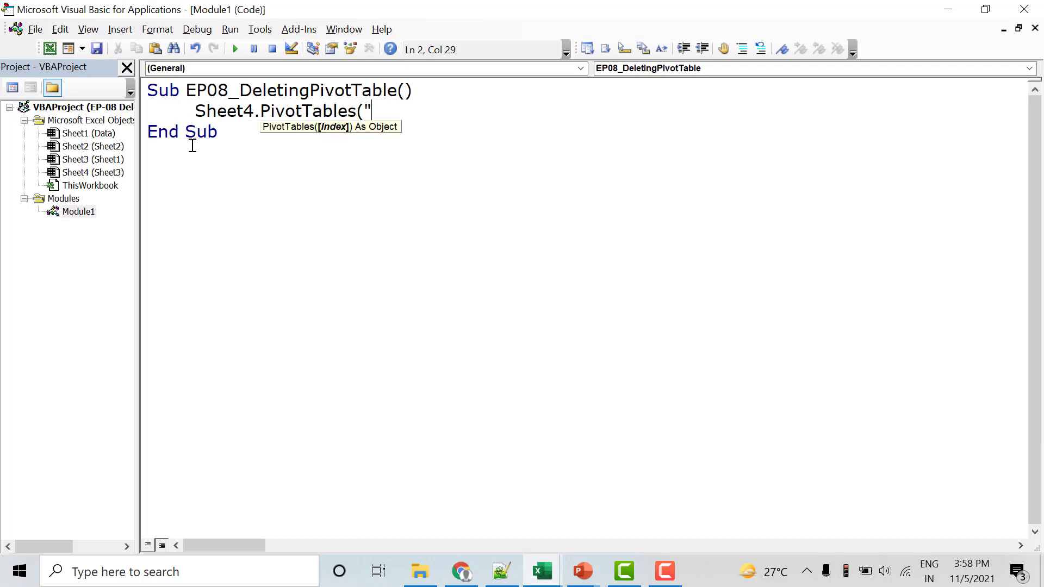
text(PivotTable5"))
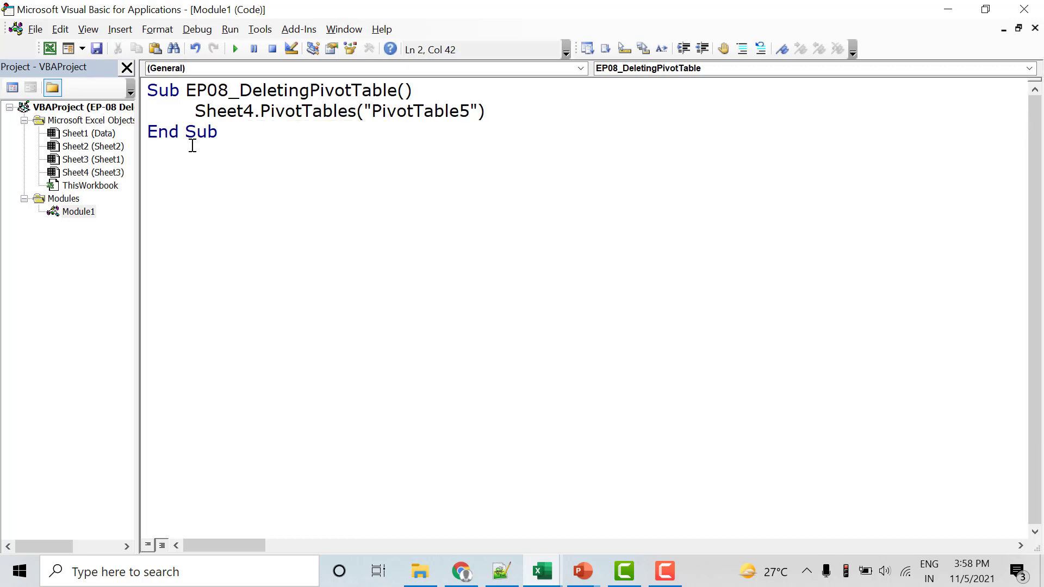
text(.Tabl)
text(e)
text(Rang)
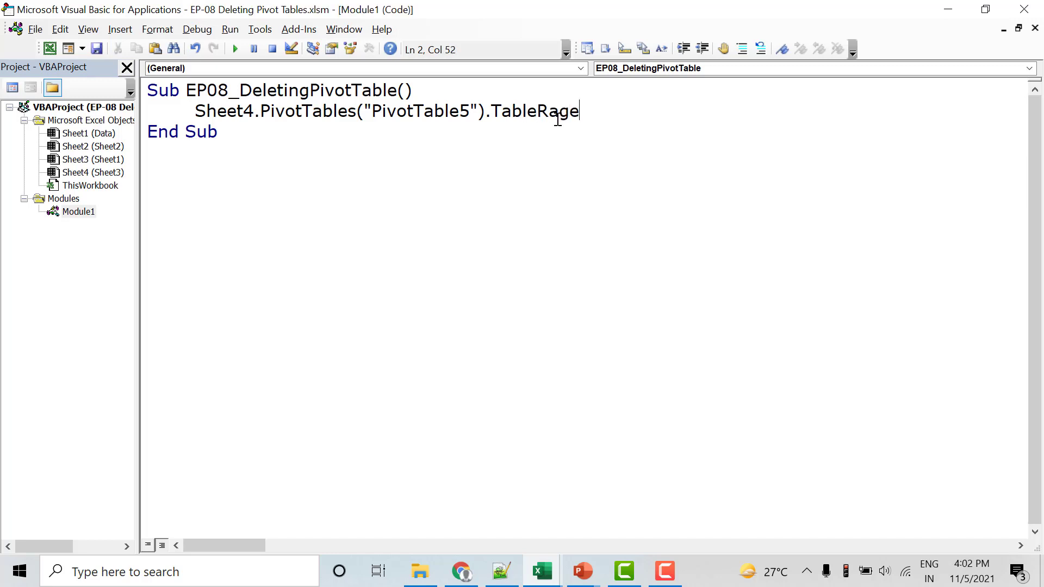
key(BackSpace)
key(BackSpace)
text(nge)
text(2.clear)
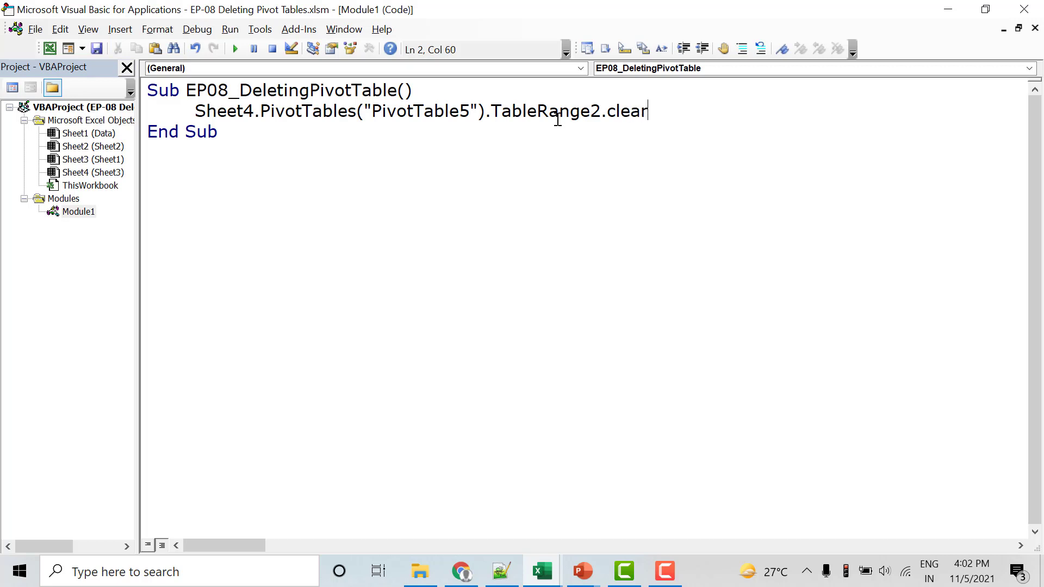
key(Left)
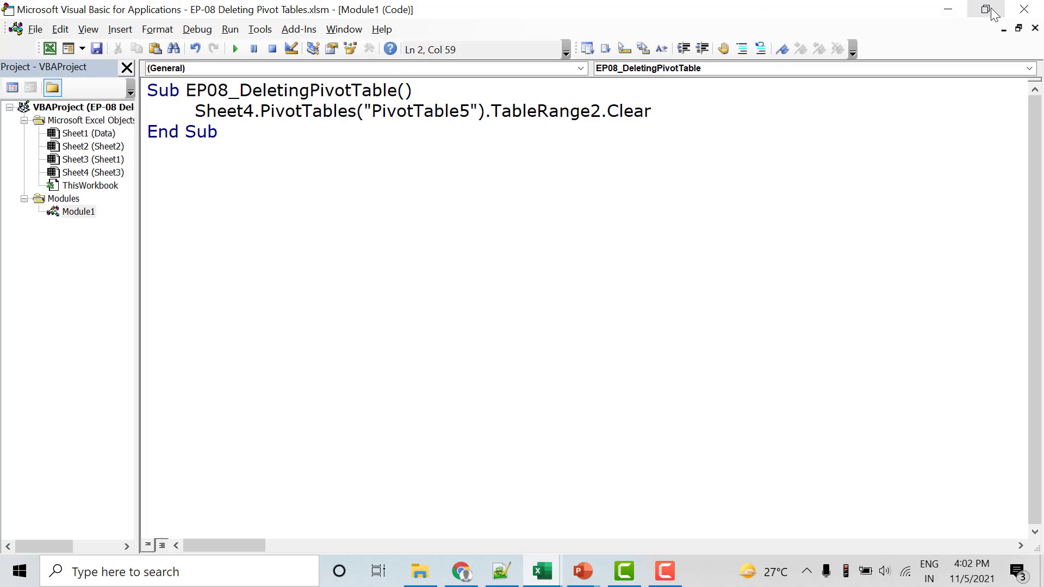
click(580, 112)
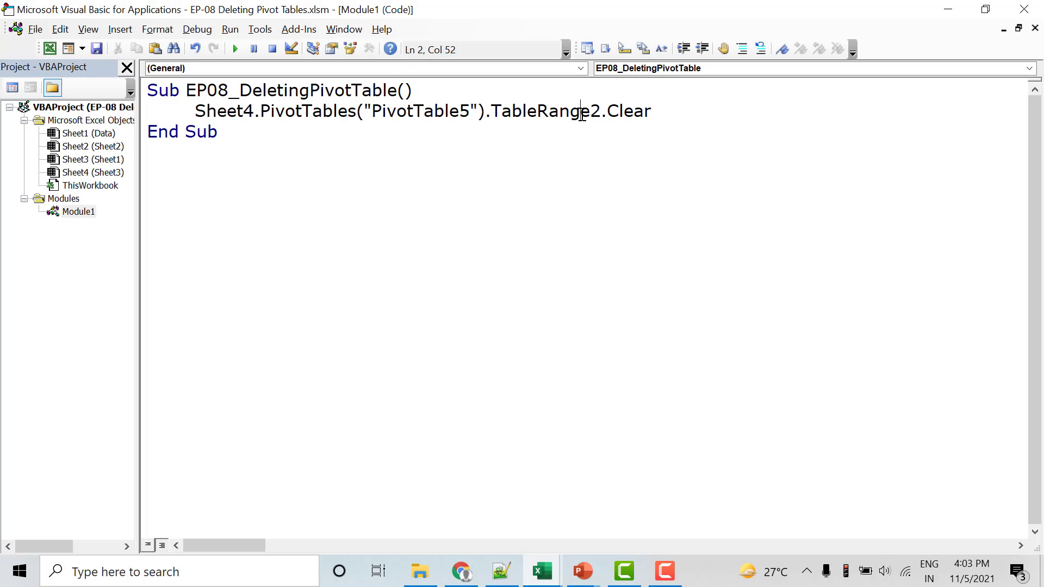
Run EP08_DeletingPivotTable with Sheet3 visible behind the editor, clearing the Order Status pivot table
click(987, 16)
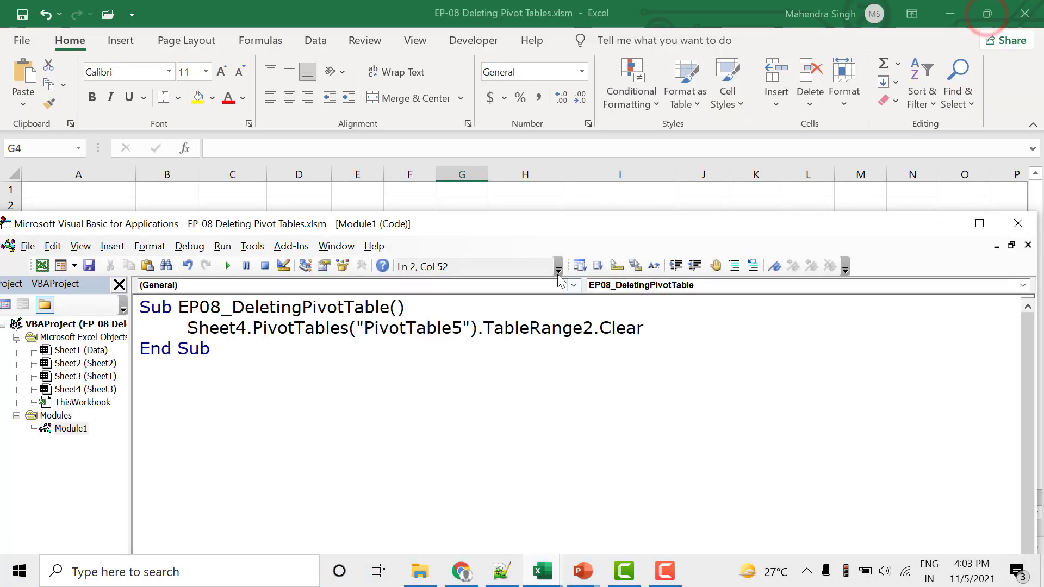
drag(531, 229, 545, 359)
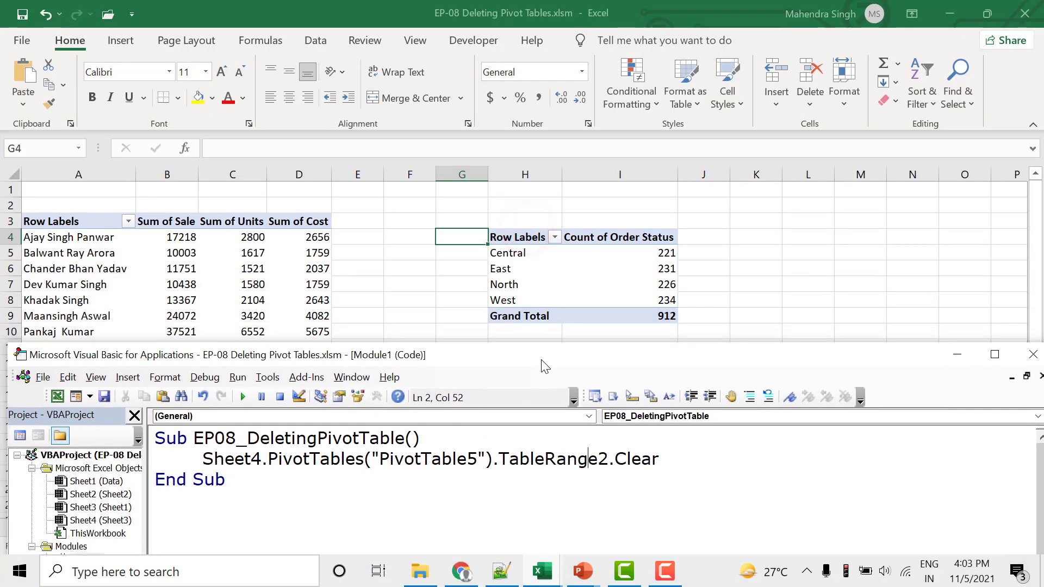
click(371, 468)
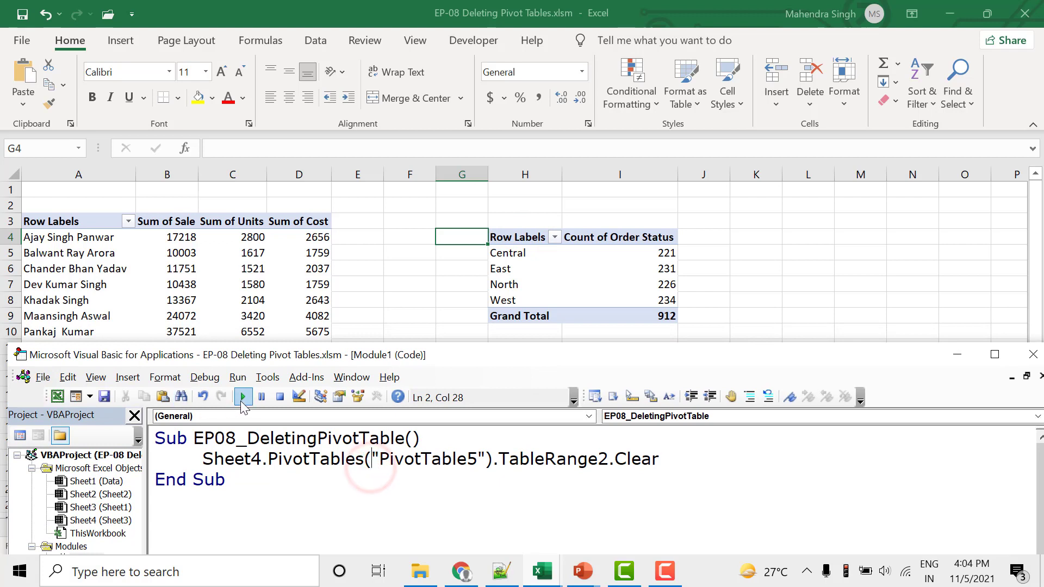
click(244, 400)
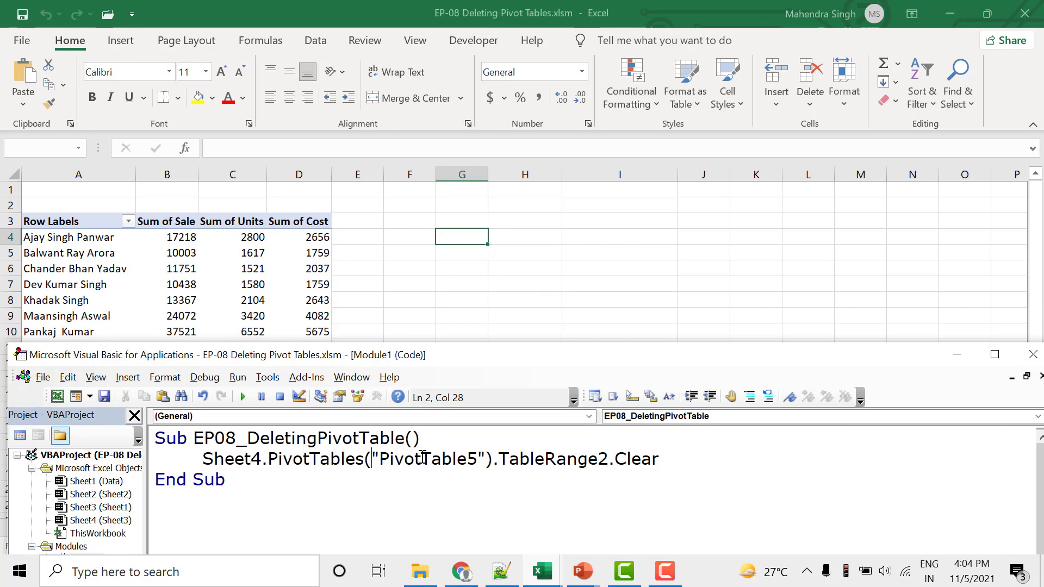
double_click(476, 361)
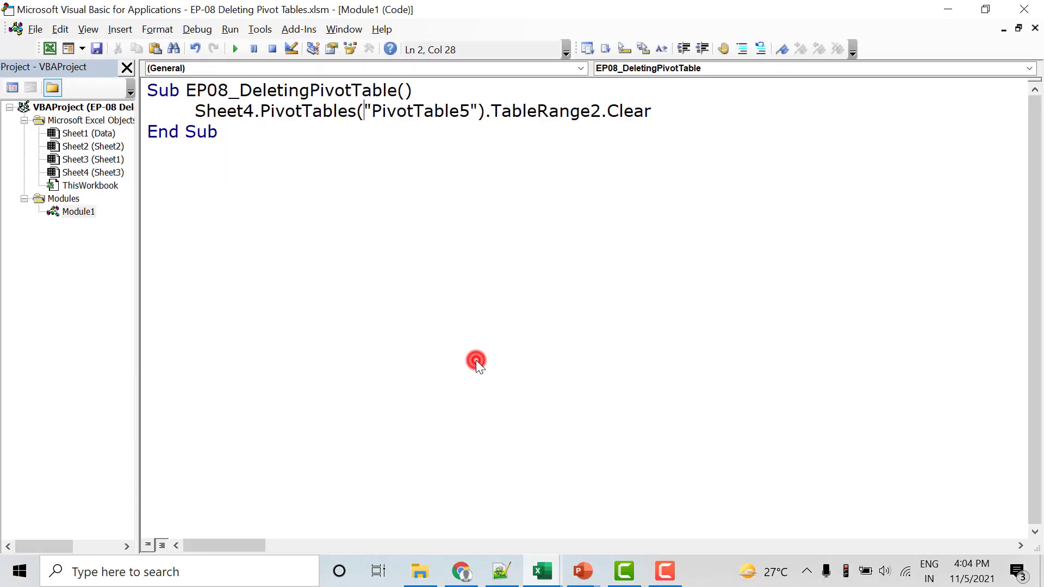
Highlight TableRange2, PivotTable5 and Clear in the code line to explain each part
double_click(549, 111)
double_click(421, 110)
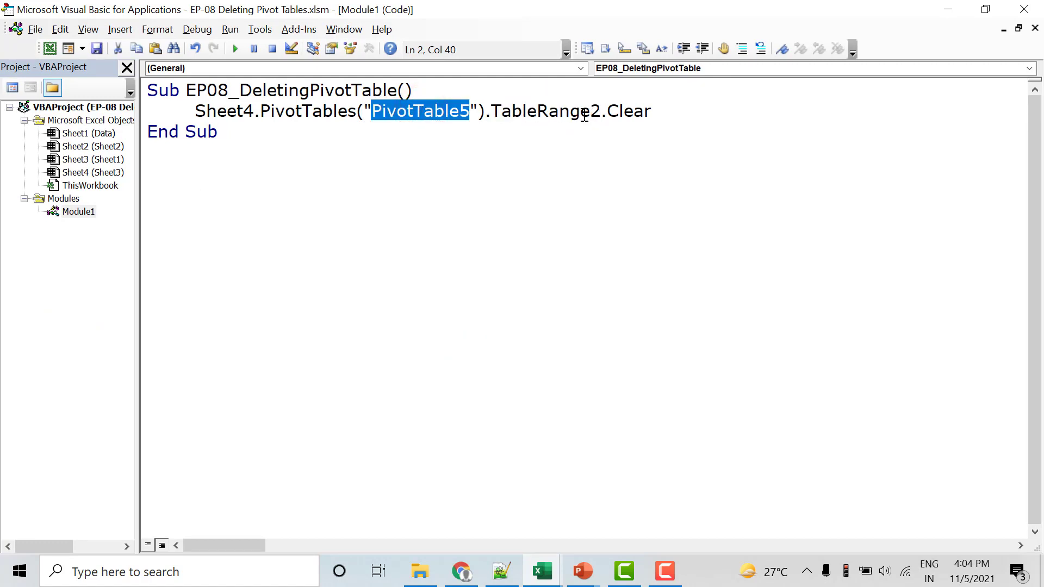
double_click(631, 114)
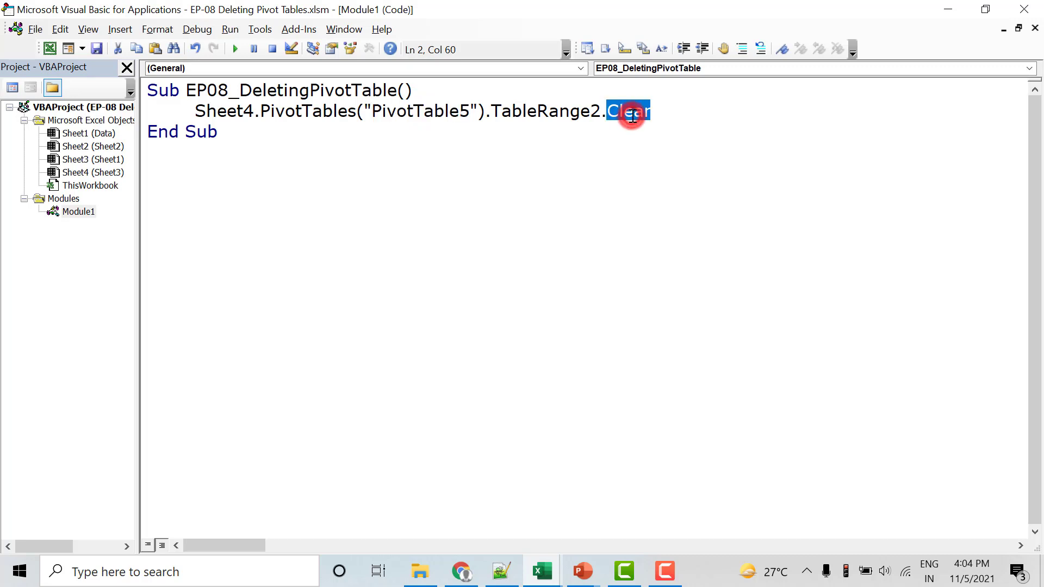
View Sheet3 in Excel, now showing only the sales-by-person and Sum of Sale pivot tables
click(49, 50)
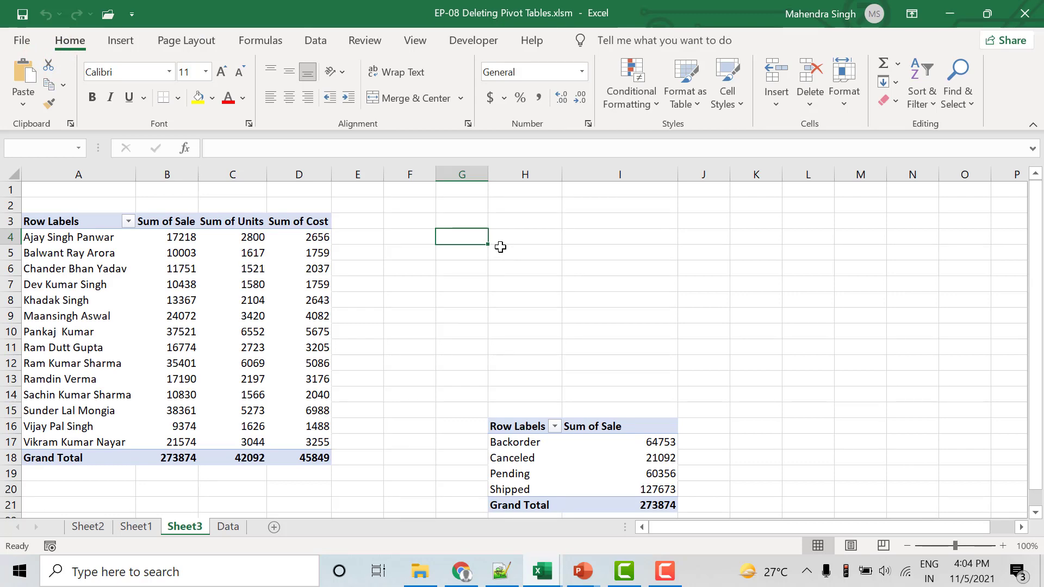
key(alt+F11)
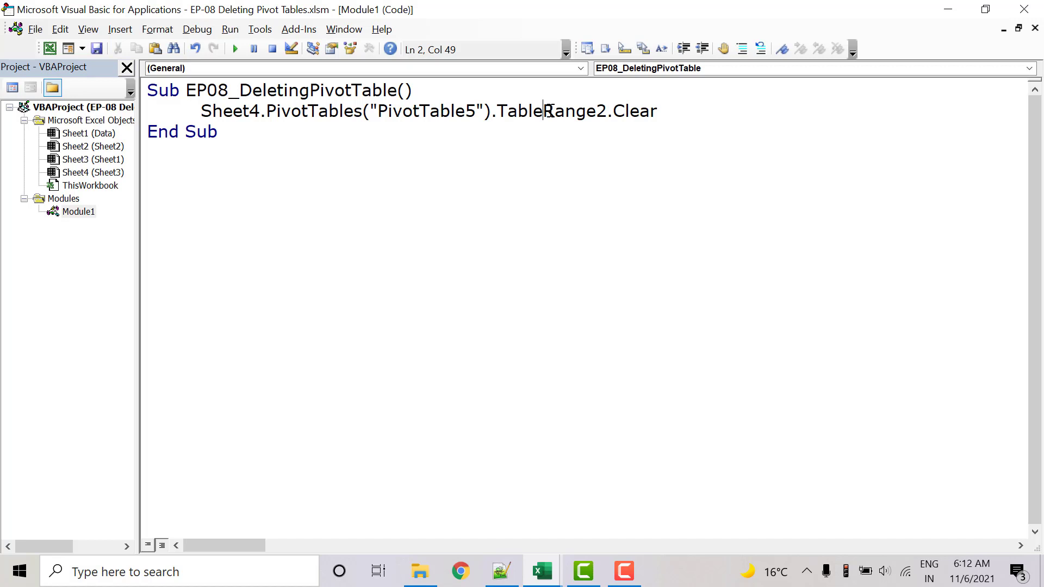
click(50, 48)
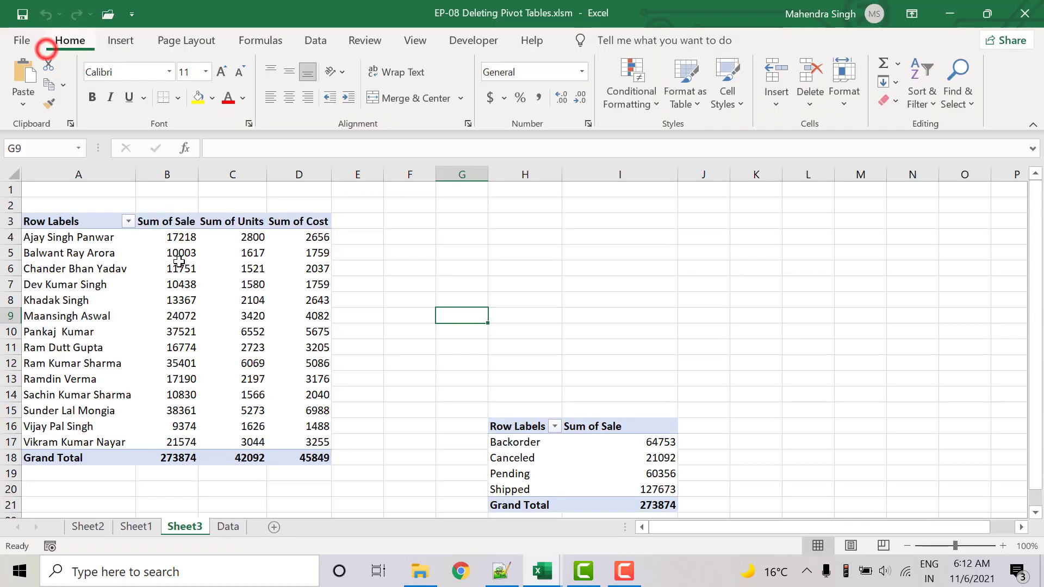
click(451, 338)
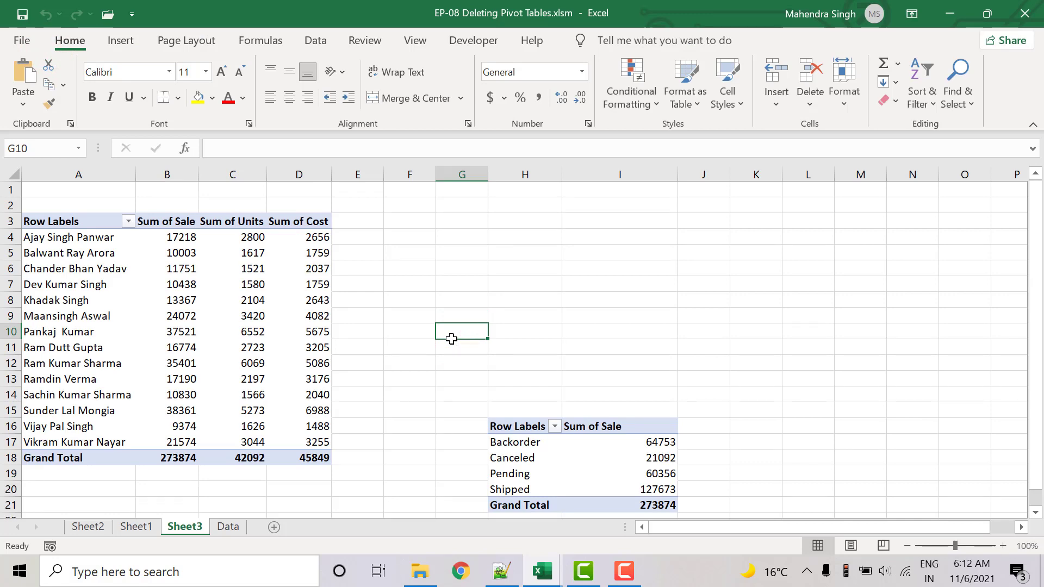
Declare 'Dim pvtTbl As PivotTable' below the Sub line
key(alt+F11)
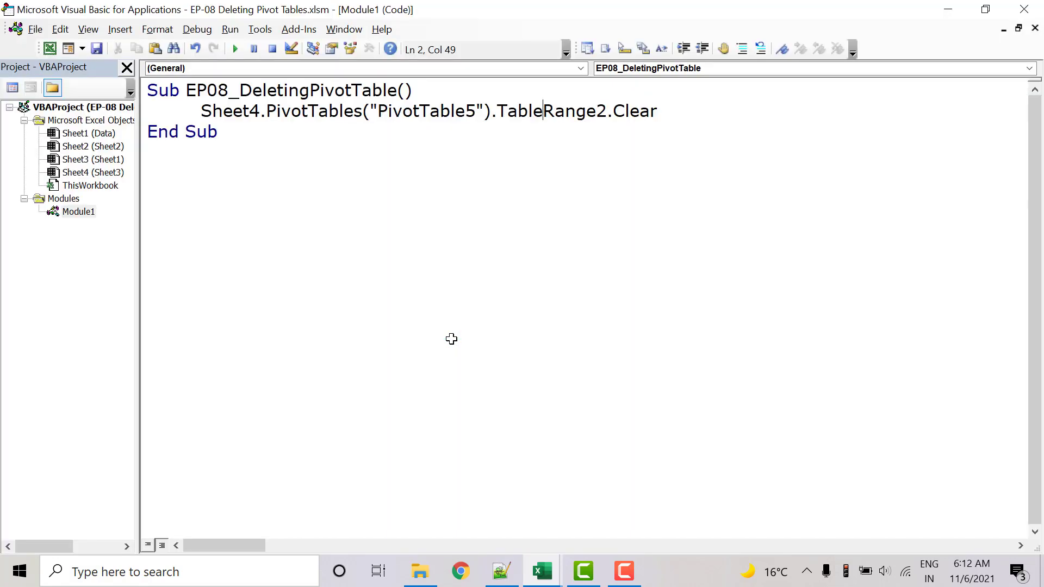
click(428, 95)
key(Return)
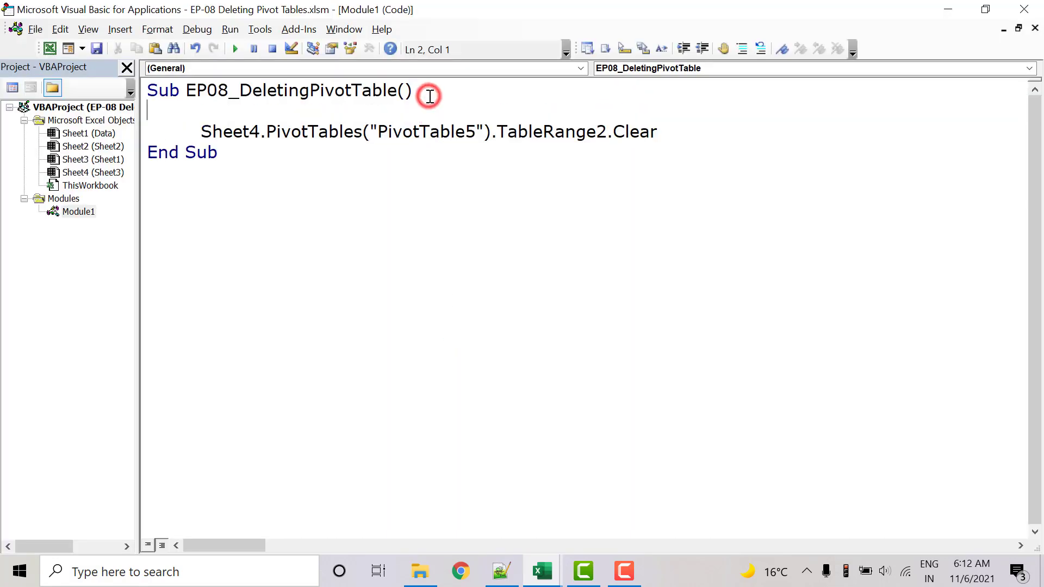
text(dim p)
text(vtTb)
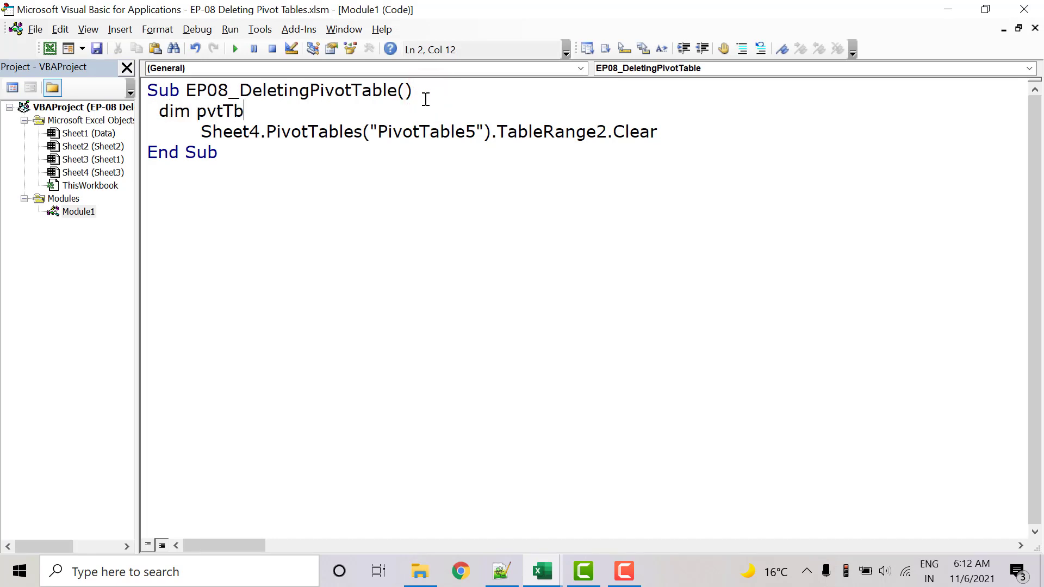
text(l as )
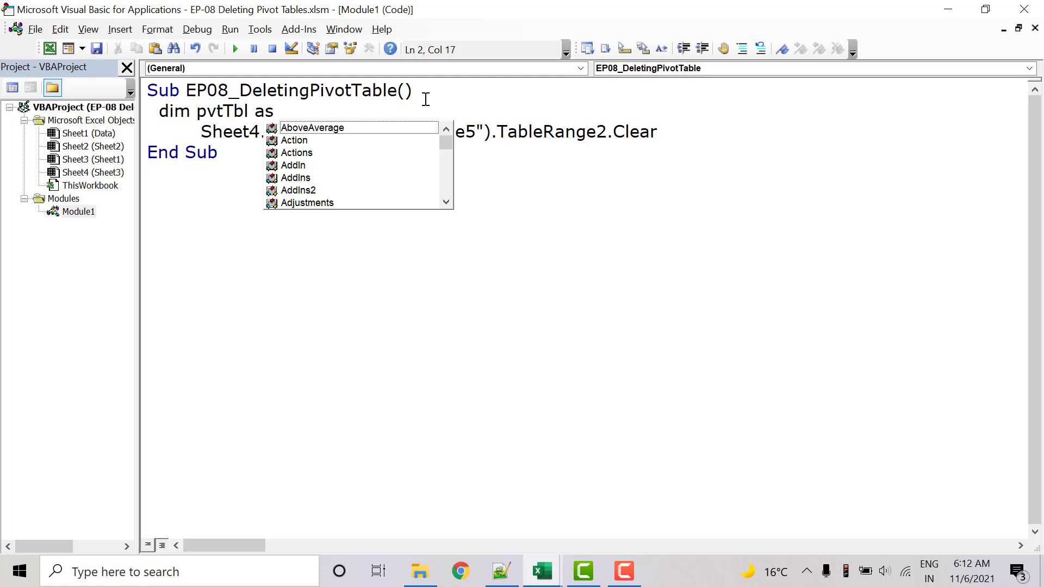
text(pivot)
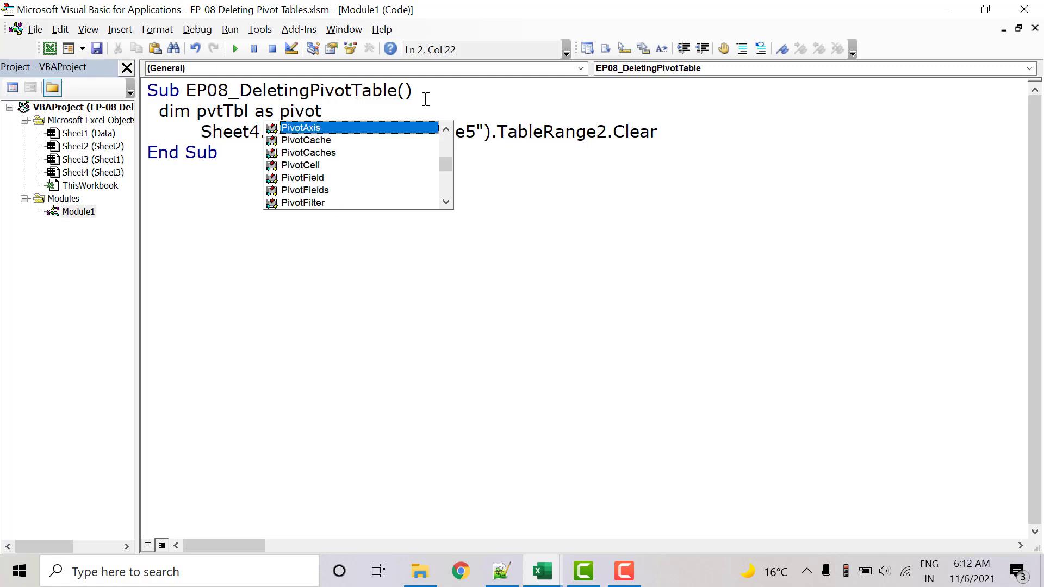
text(t)
key(Tab)
key(Return)
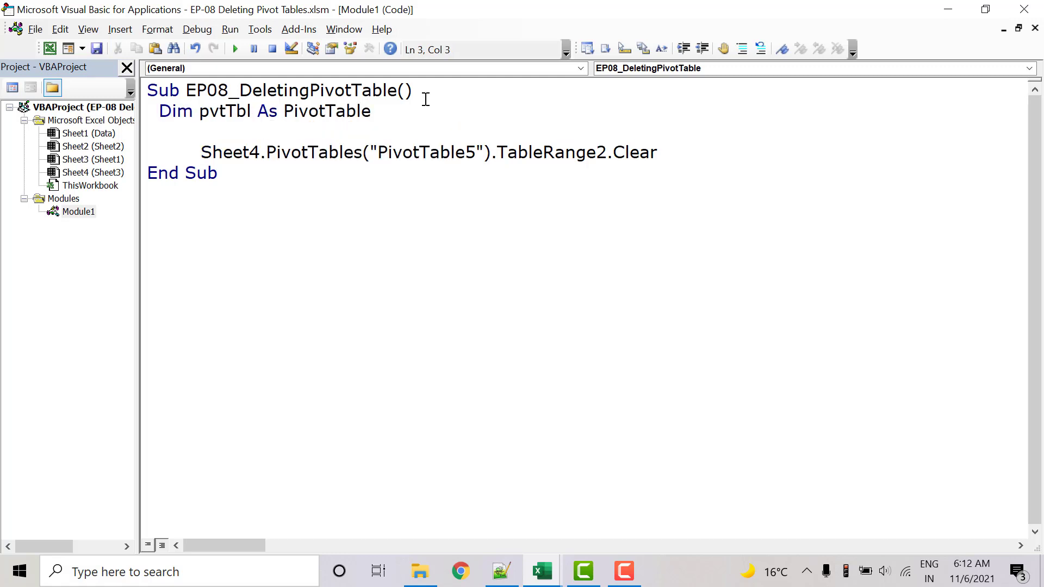
Wrap the clear line in 'For Each pvtTbl In Sheet4.PivotTables' … 'Next pvtTbl'
key(Return)
key(Tab)
text(for )
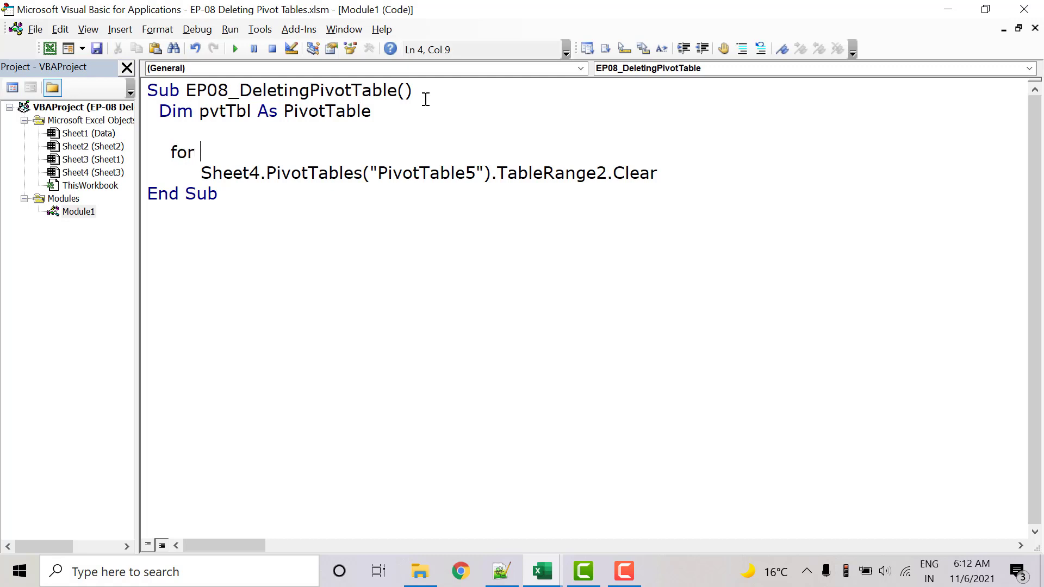
text(eac)
text(h )
text(pvtTbl )
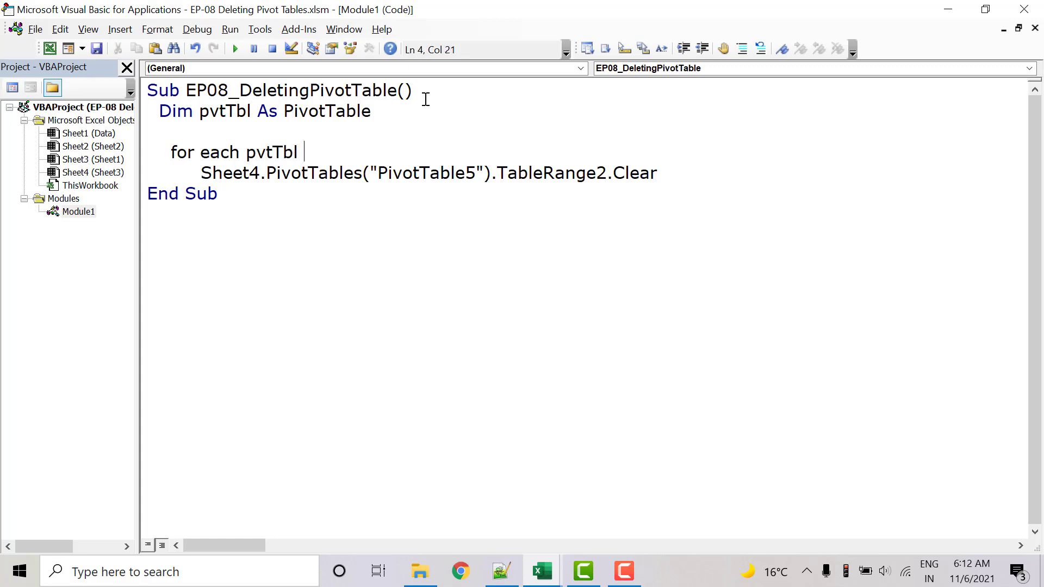
text(in)
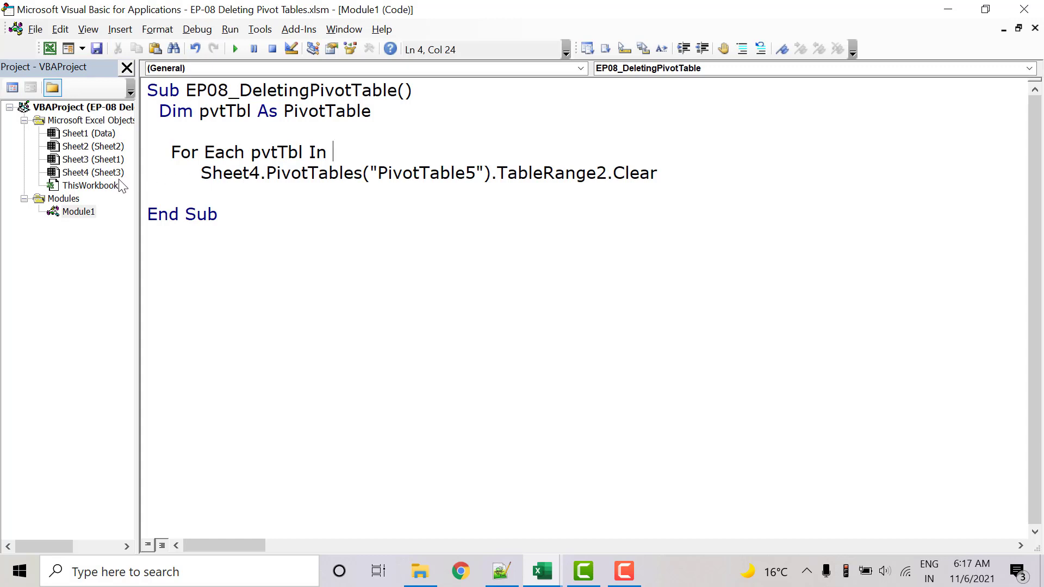
text(Sh)
text(eet4.)
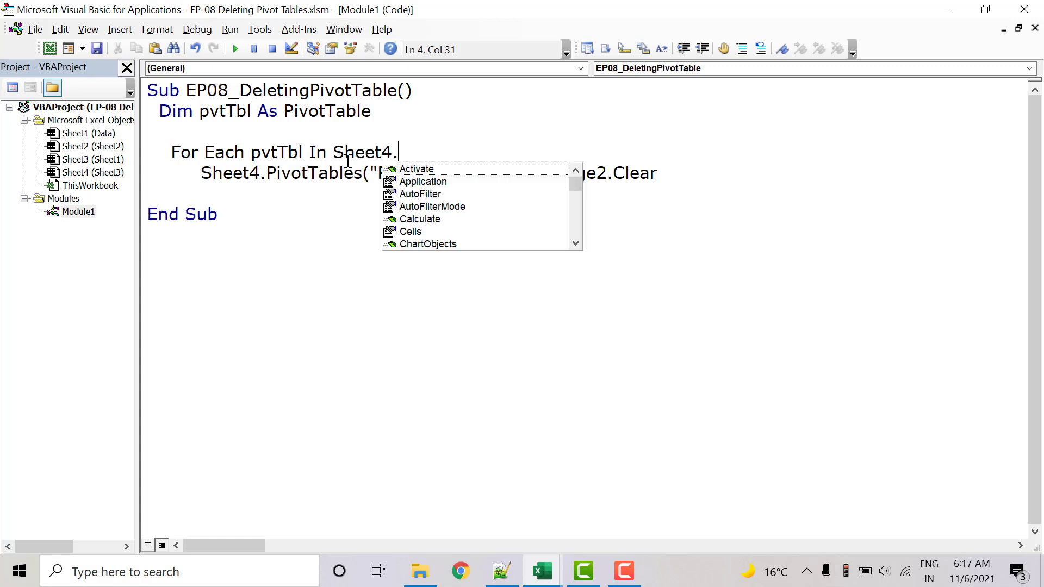
text(piv)
key(Tab)
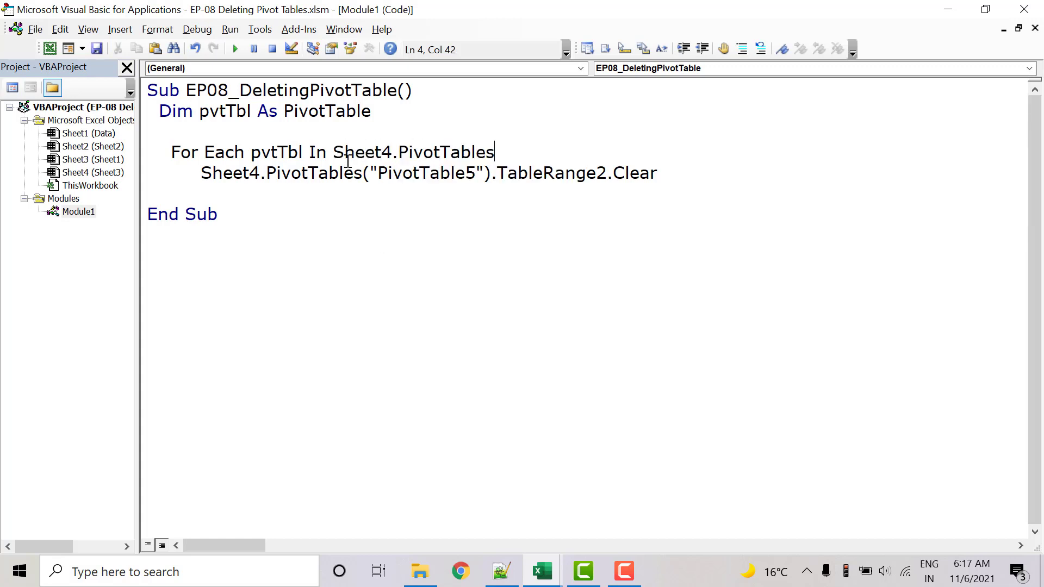
click(181, 188)
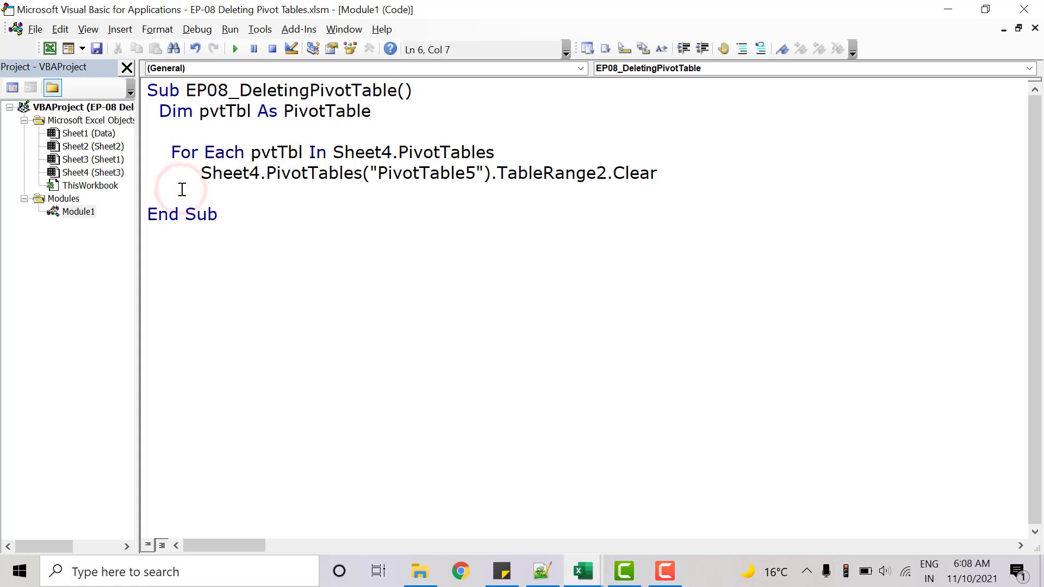
key(BackSpace)
text(Ne)
text(xt p)
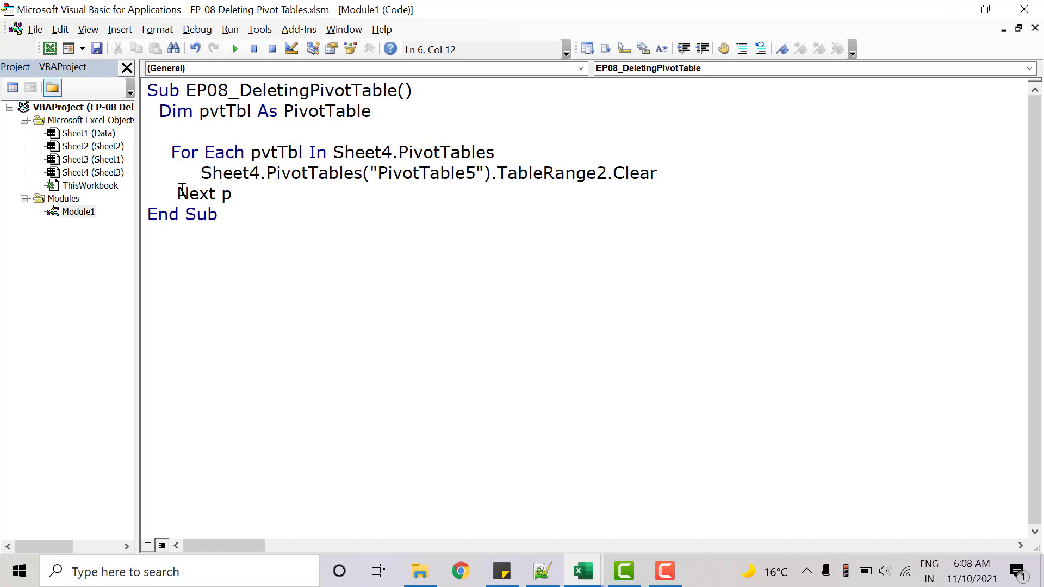
text(vtTbl)
Replace Sheet4.PivotTables("PivotTable5") with pvtTbl so the line reads pvtTbl.TableRange2.Clear
click(491, 174)
drag(491, 174, 341, 178)
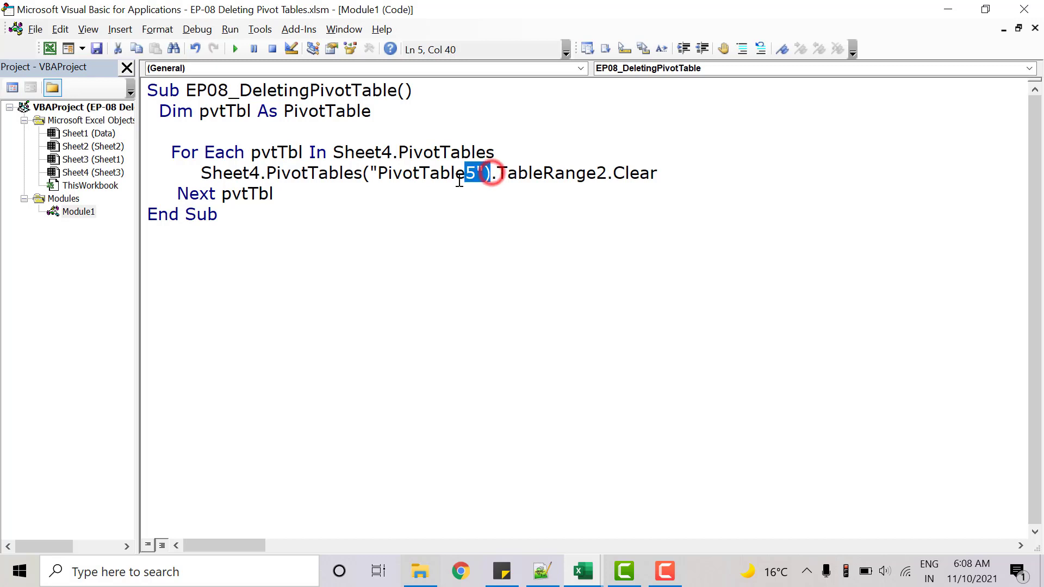
drag(277, 182, 209, 177)
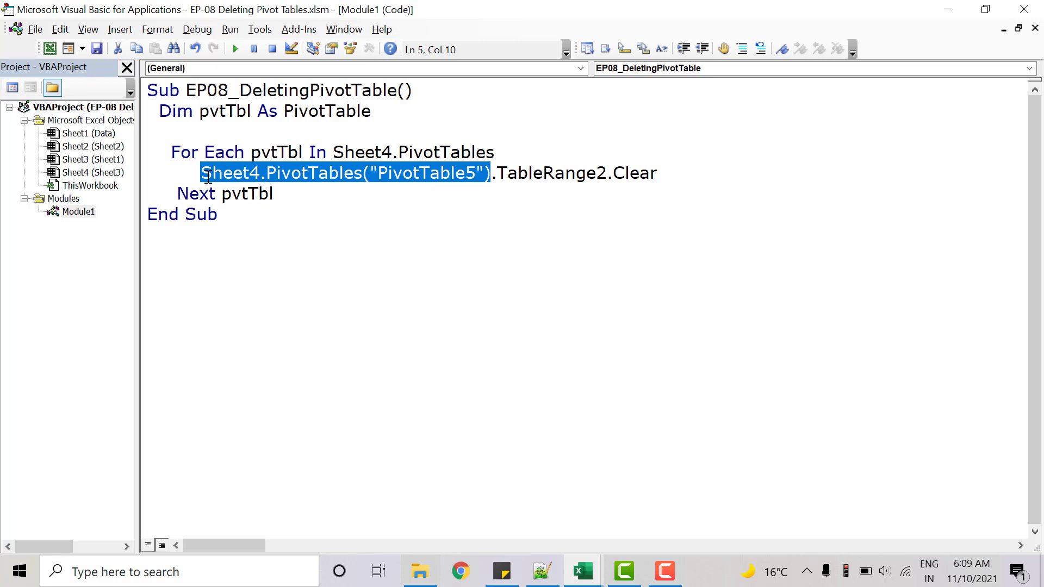
key(Delete)
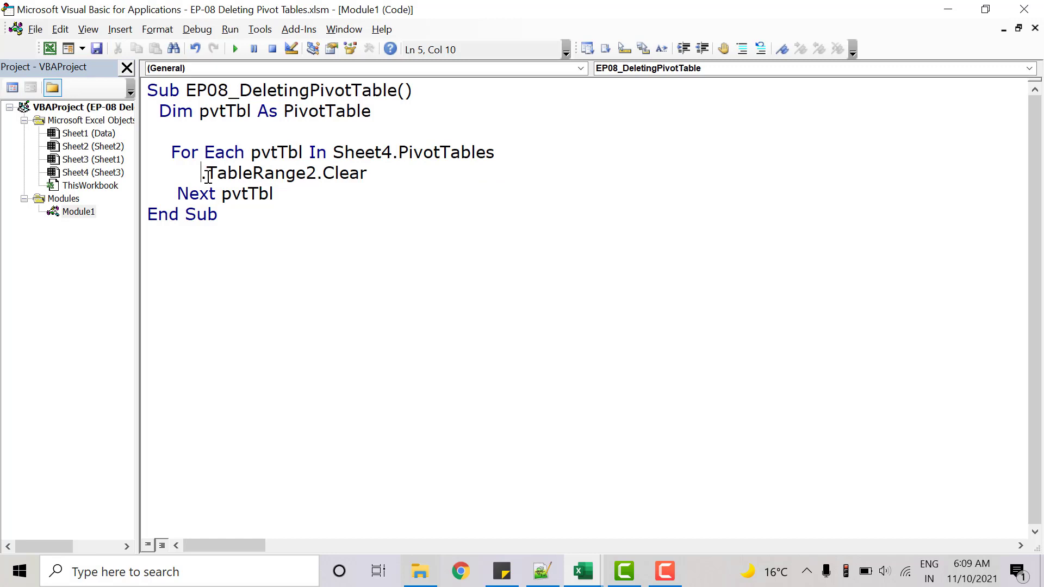
text(pvt)
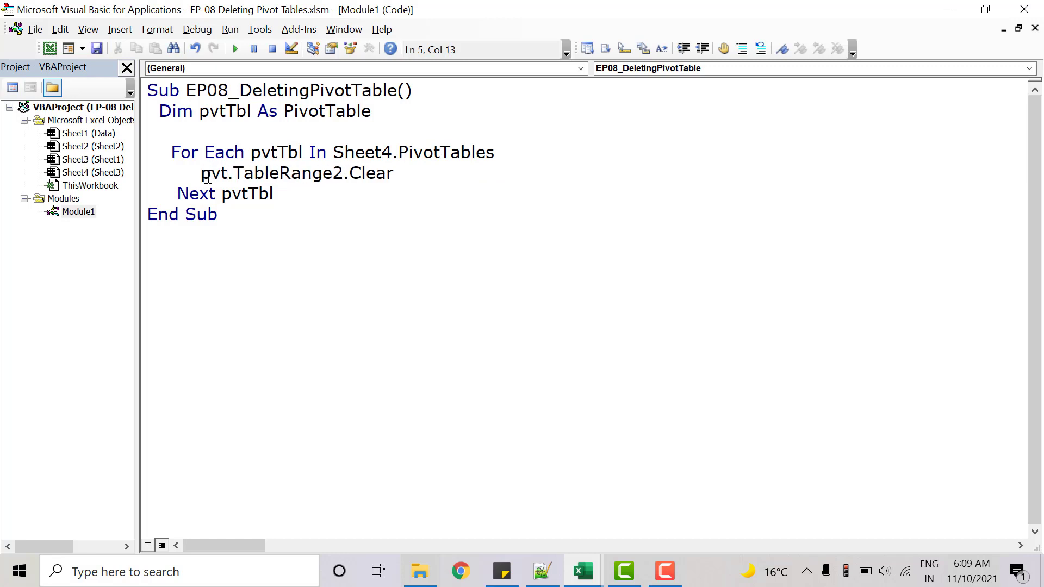
text(Tbl)
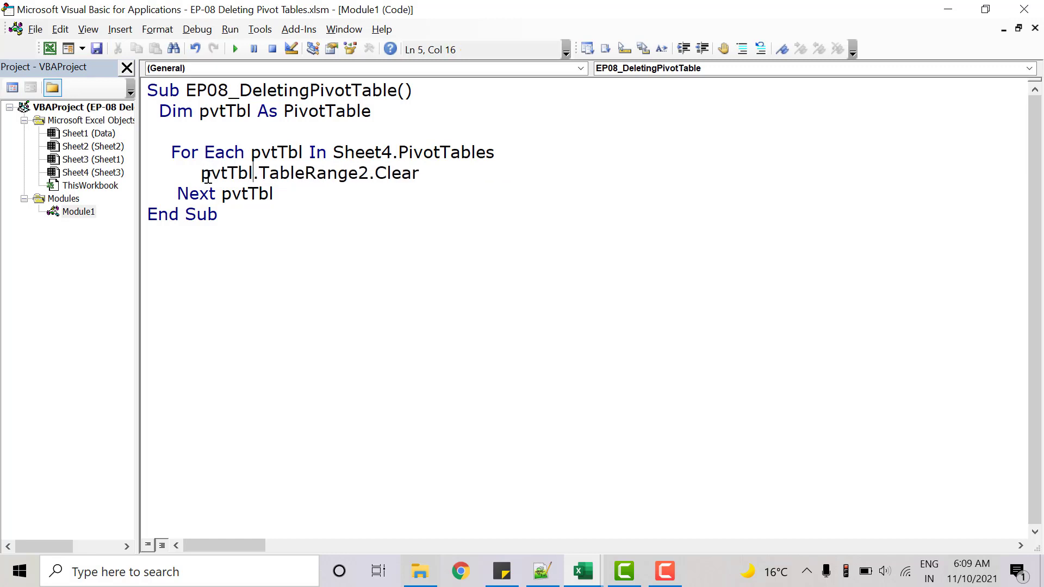
Walk through the loop header, pvtTbl variable and clear line, then return to Excel
click(496, 151)
drag(495, 152, 341, 155)
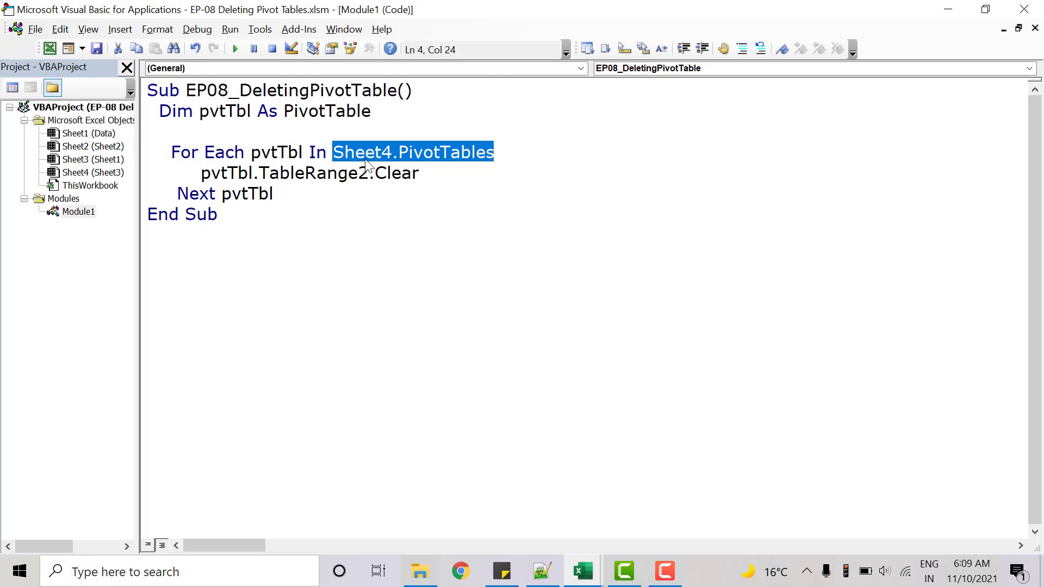
click(460, 143)
double_click(280, 147)
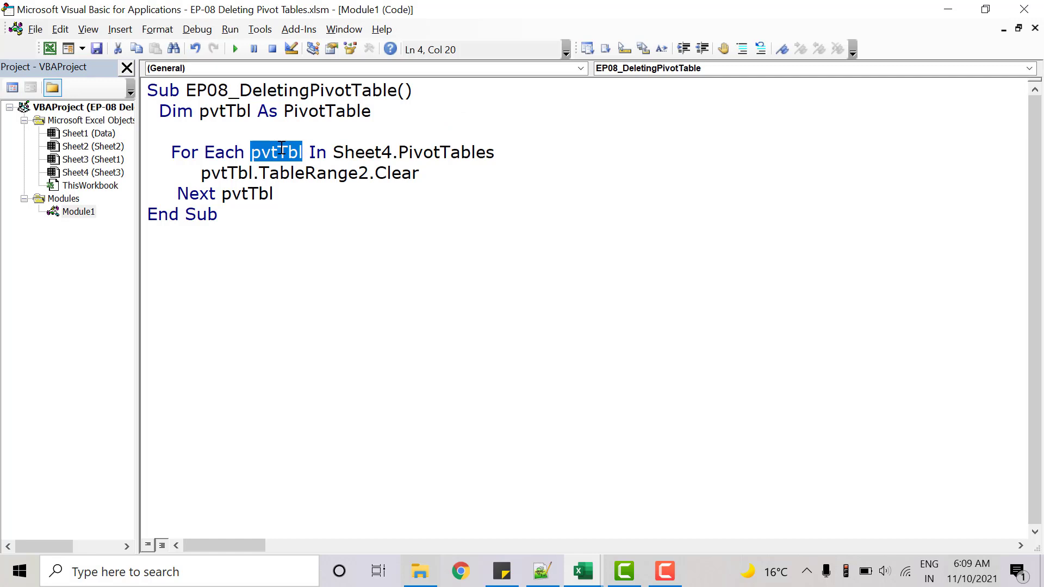
click(241, 173)
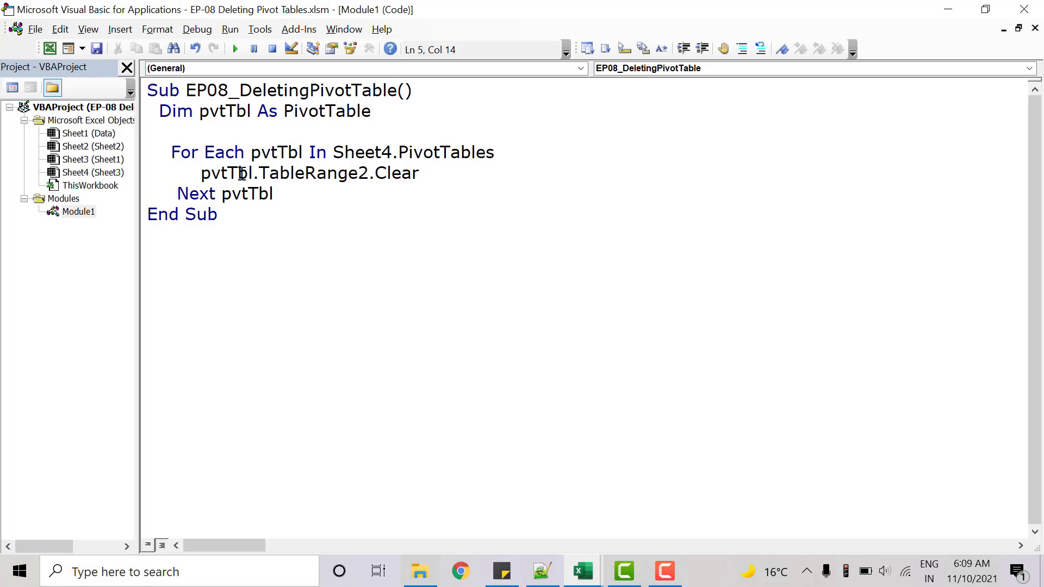
click(424, 178)
click(50, 49)
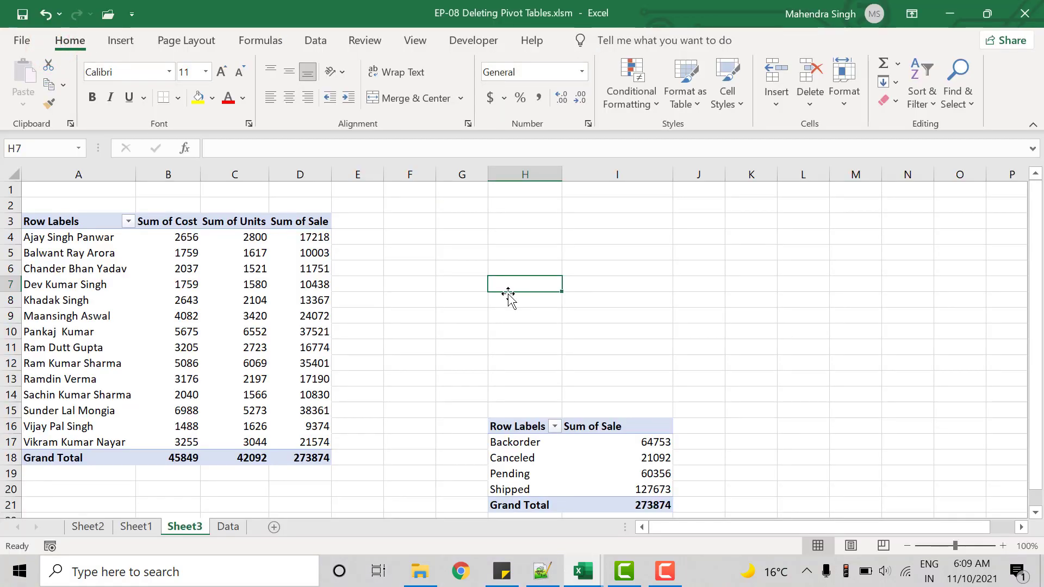
Run the loop macro and confirm both remaining pivot tables on Sheet3 are cleared
key(alt+F11)
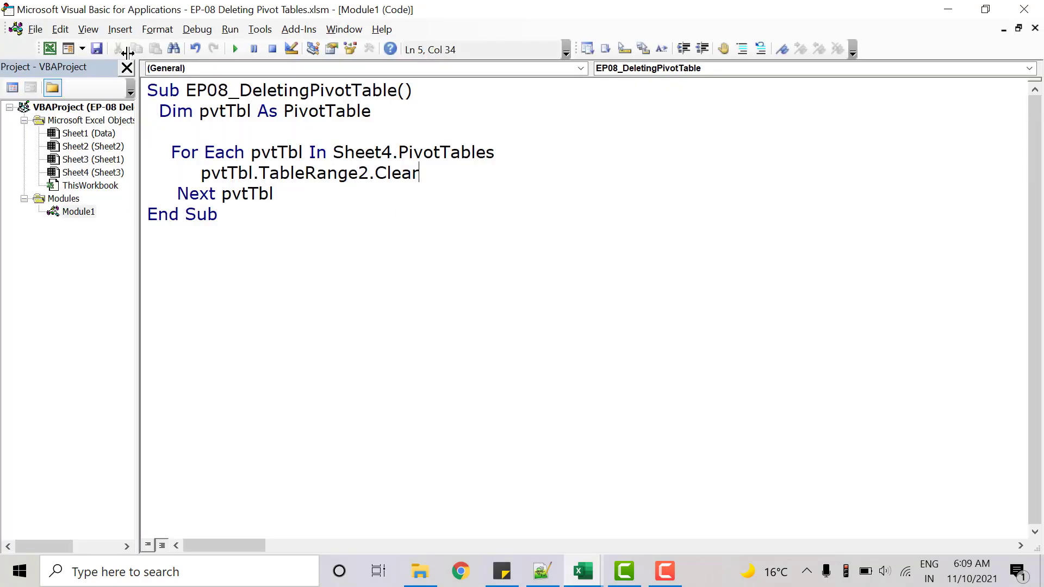
click(236, 49)
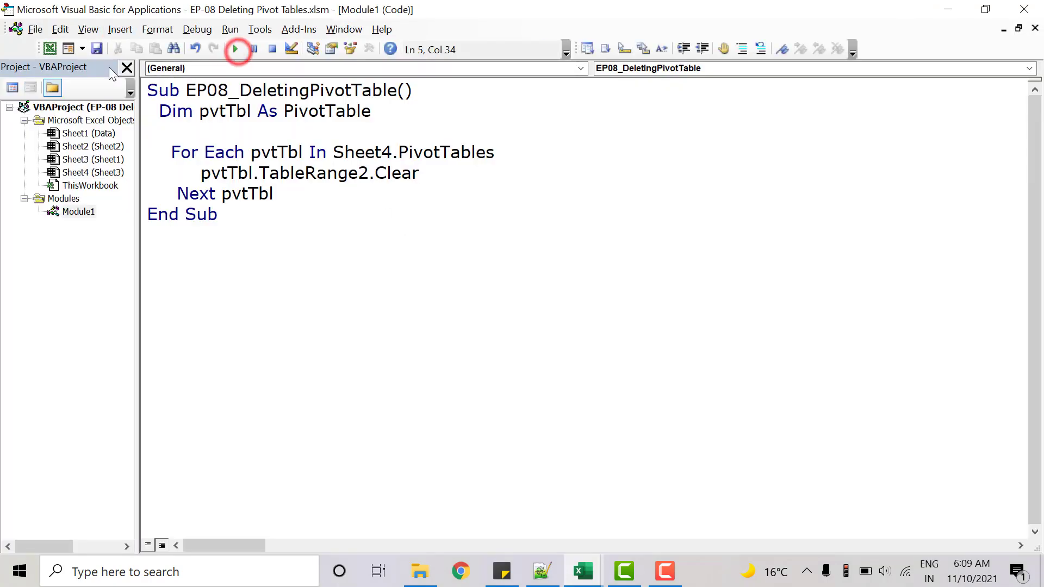
click(50, 49)
click(299, 222)
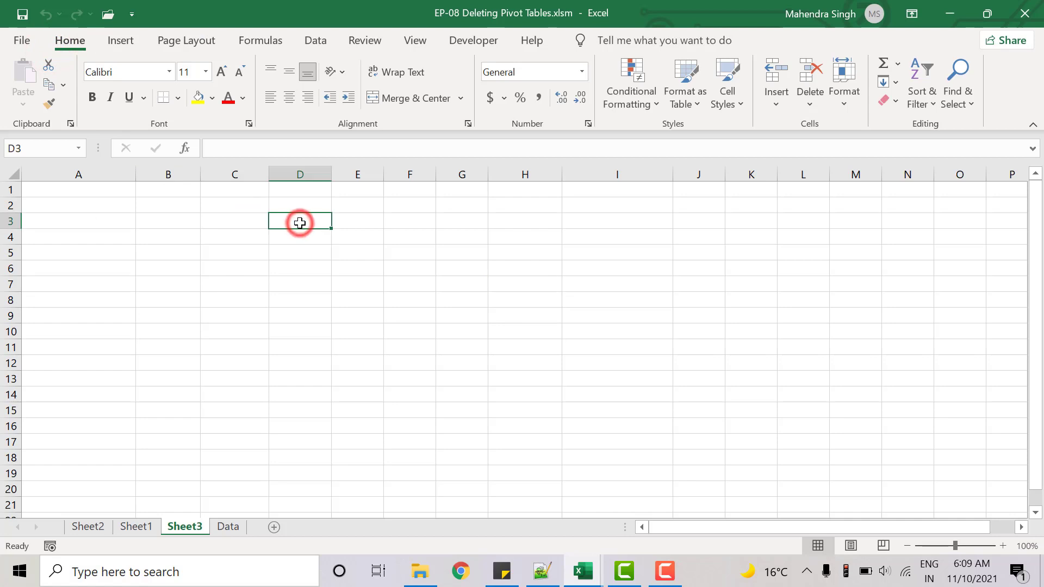
key(alt+F11)
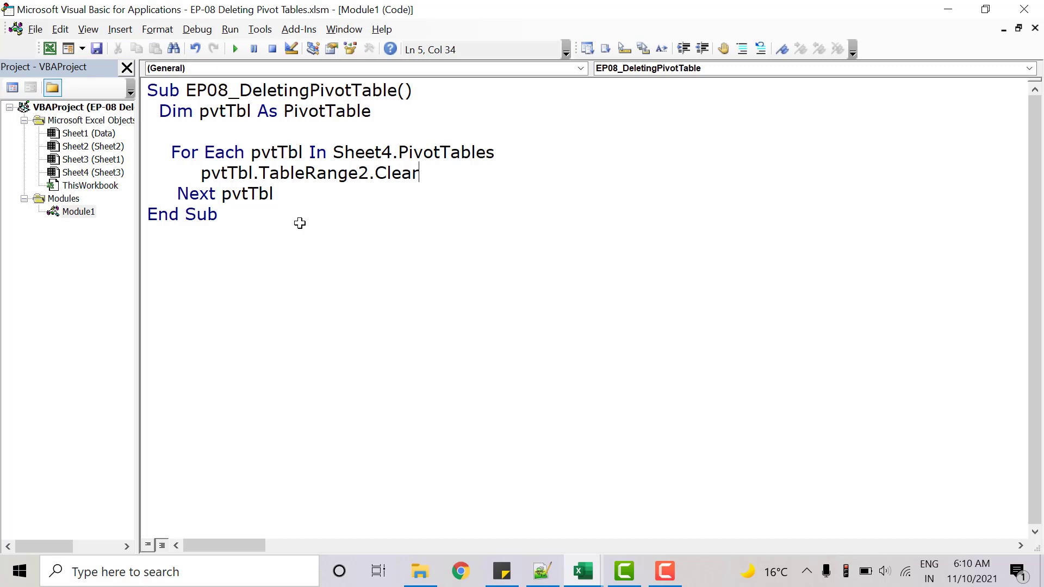
Check that Sheet2 and Sheet1 still hold pivot tables while Sheet3 is empty, then return to VBA
click(451, 183)
click(50, 48)
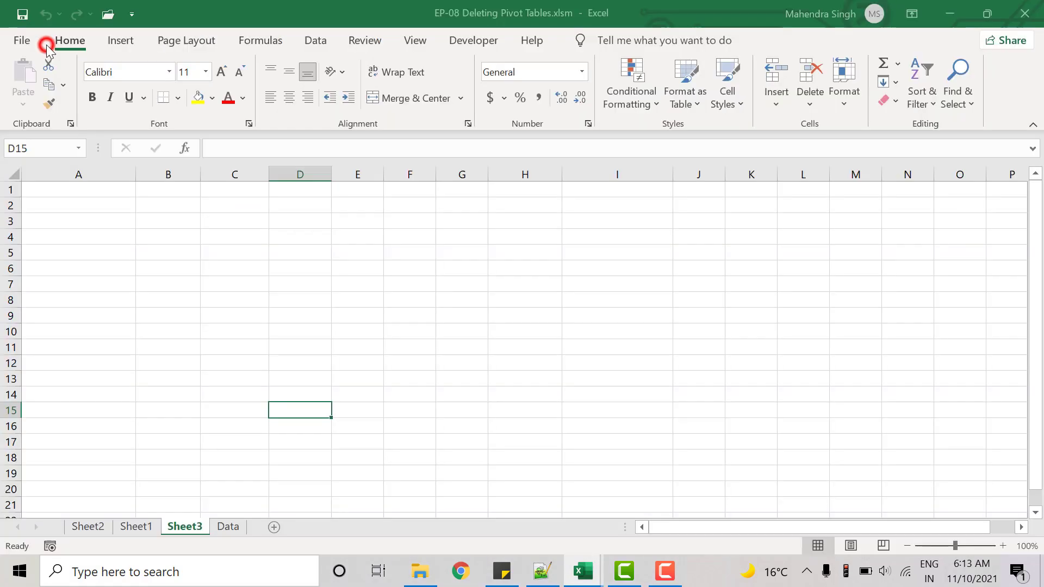
click(93, 527)
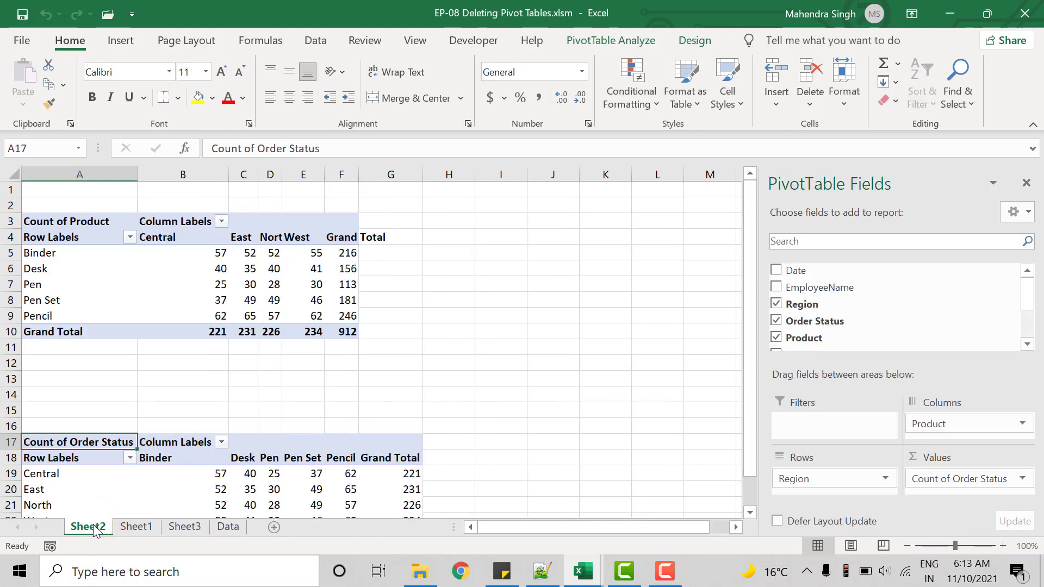
click(130, 528)
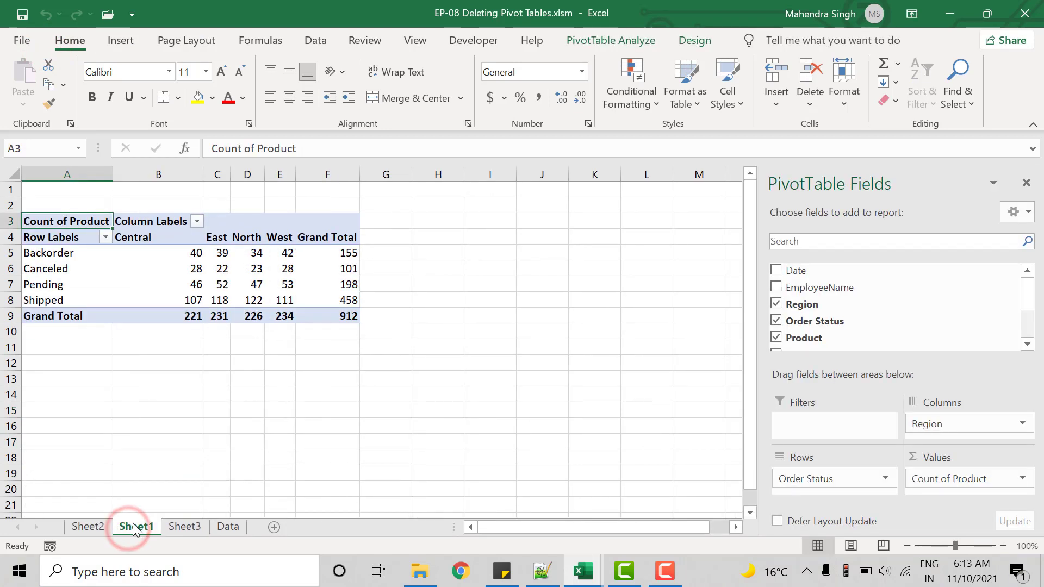
click(181, 528)
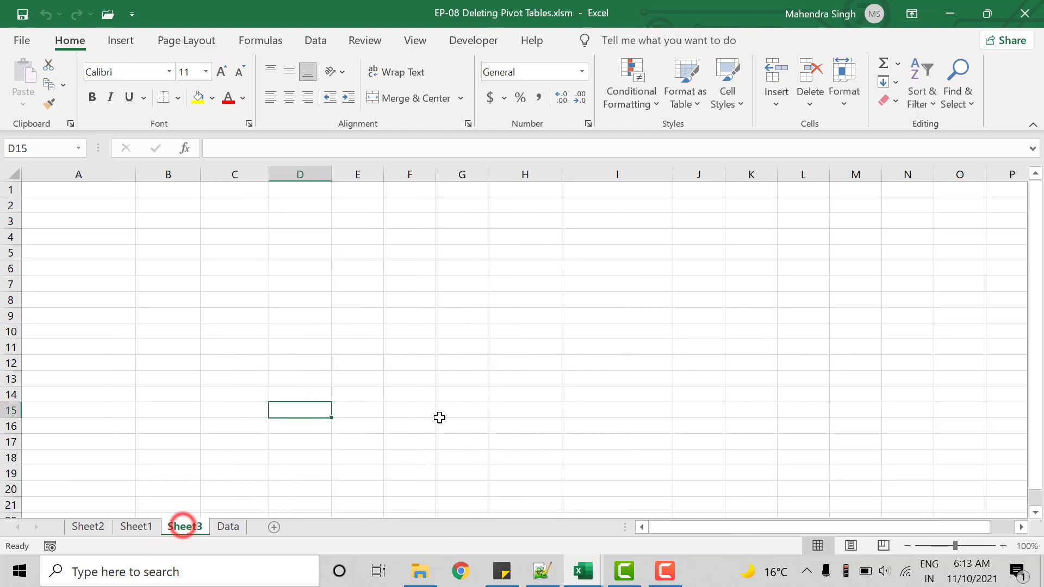
key(alt+F11)
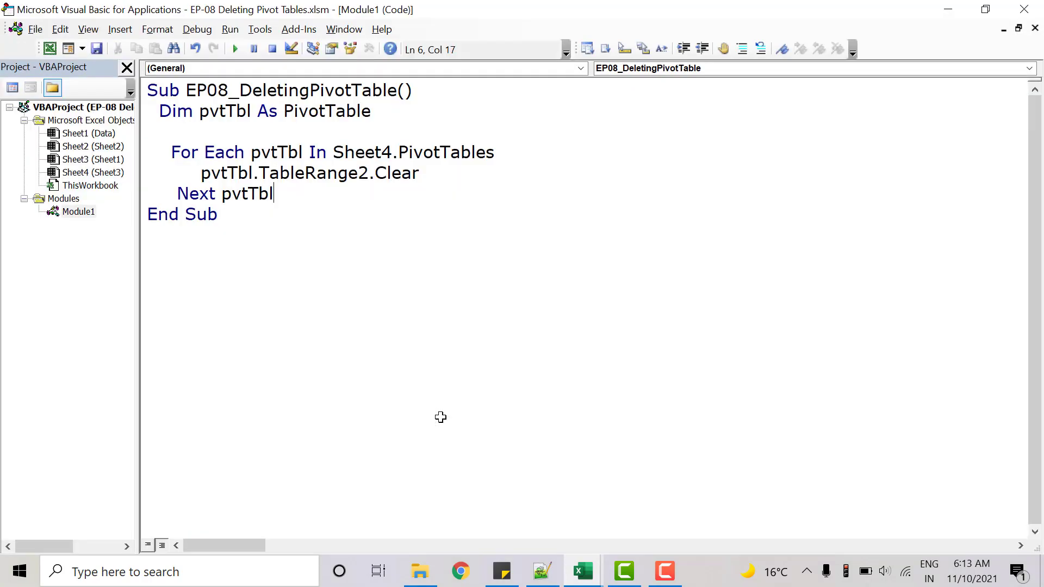
Declare 'Dim sh As Worksheet' below the pvtTbl declaration
click(382, 116)
key(Return)
text(dim )
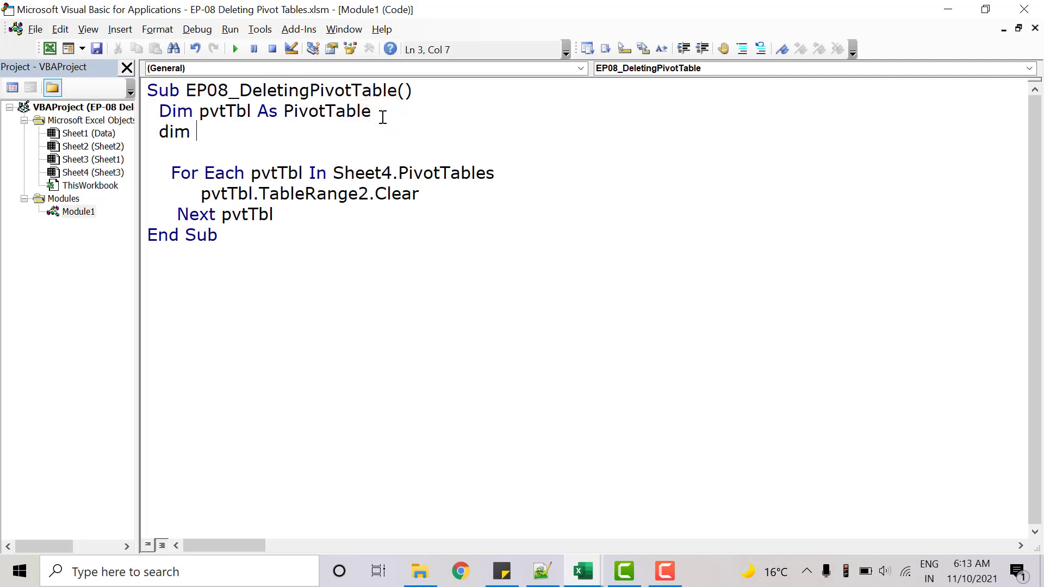
text(sh as )
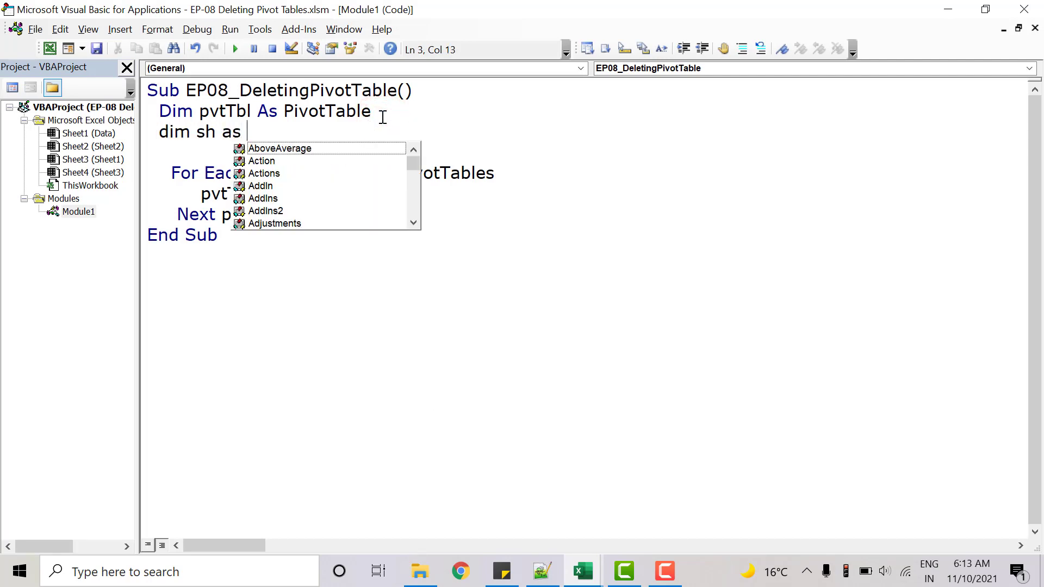
text(worksh)
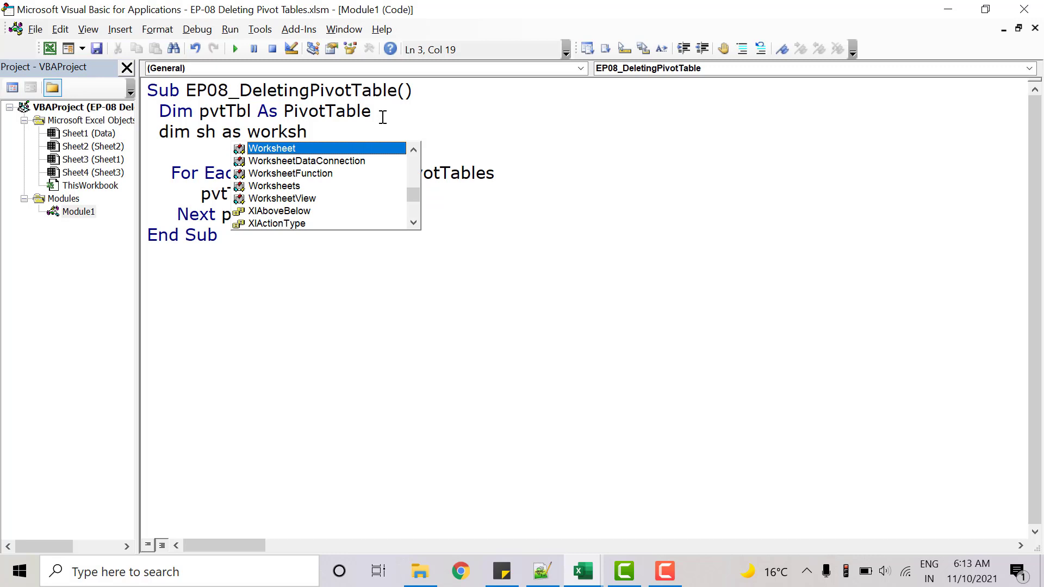
key(Tab)
key(Down)
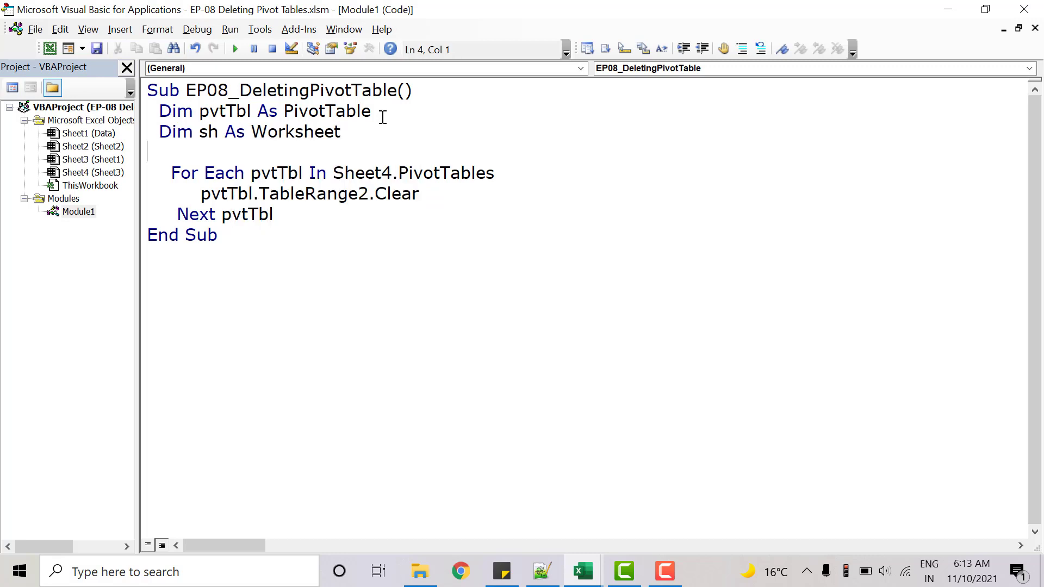
Add 'For Each sh In ThisWorkbook.Worksheets' above the inner pivot-table loop
click(167, 157)
key(Return)
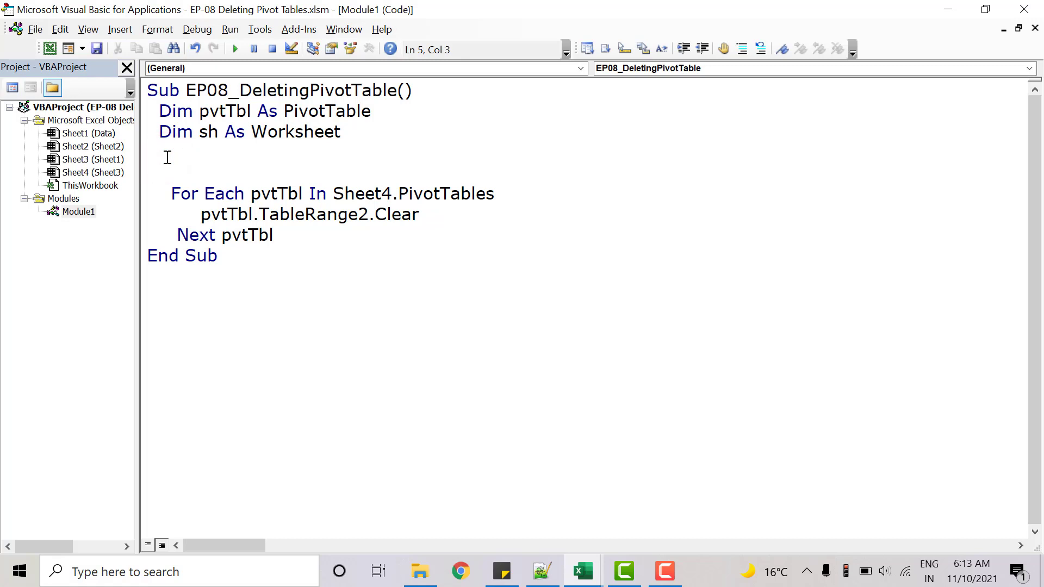
text(for each s)
text(h in)
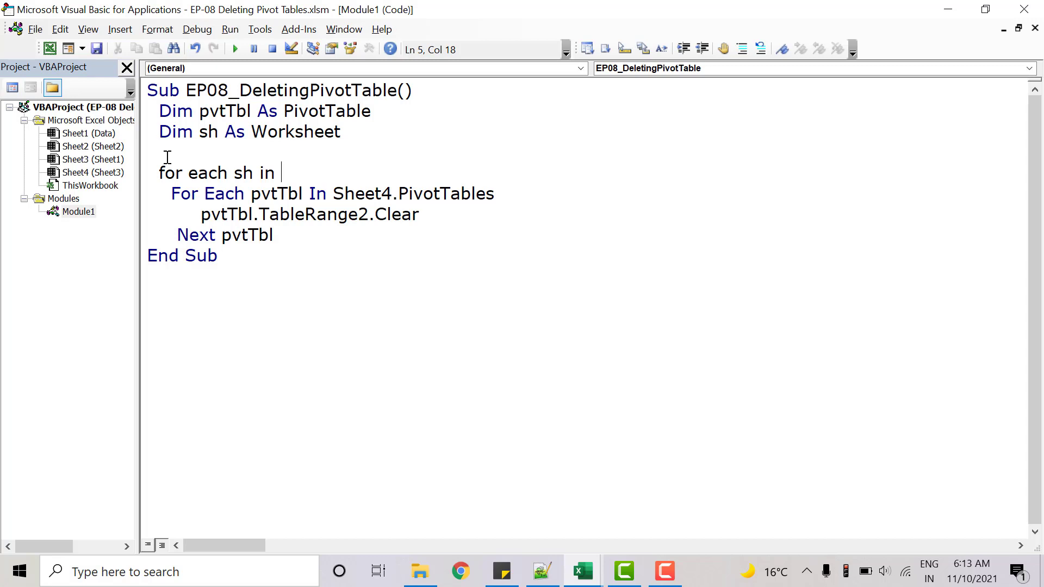
text(thi)
key(ctrl+space)
key(Tab)
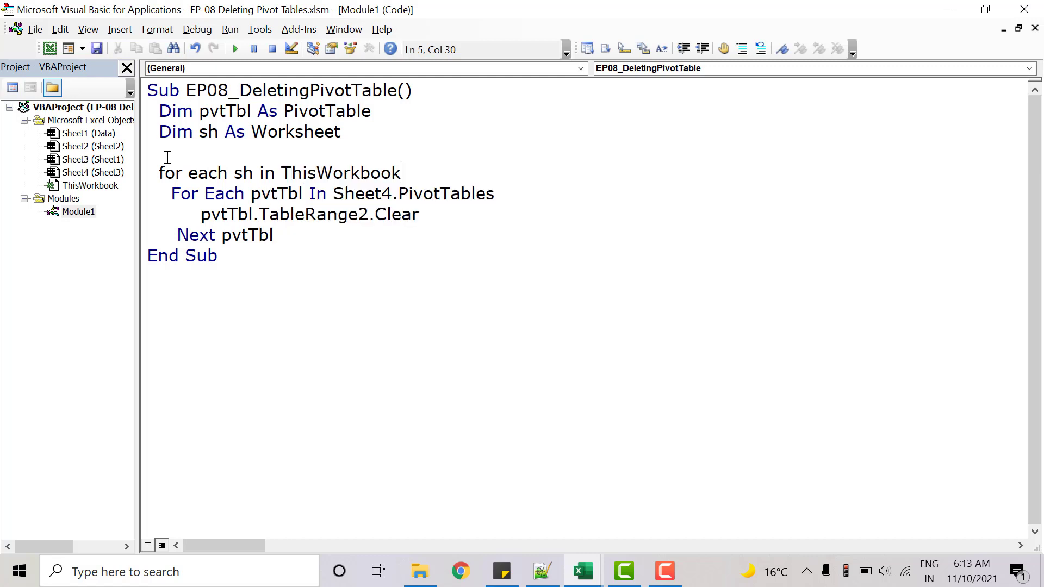
text(.)
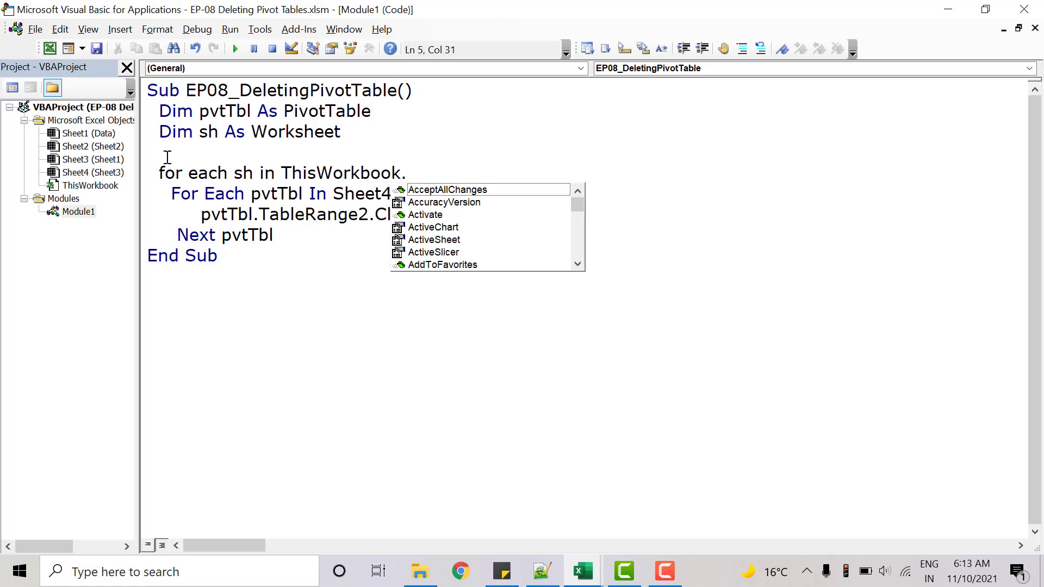
text(worksh)
key(Tab)
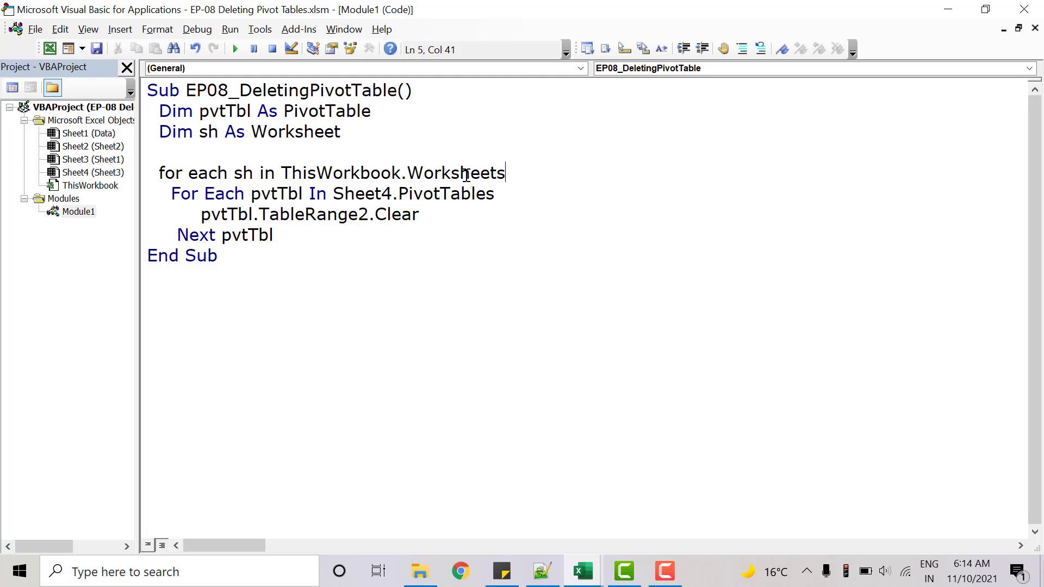
Close the outer loop with 'Next sh' after the inner loop's Next pvtTbl line
click(347, 231)
key(Return)
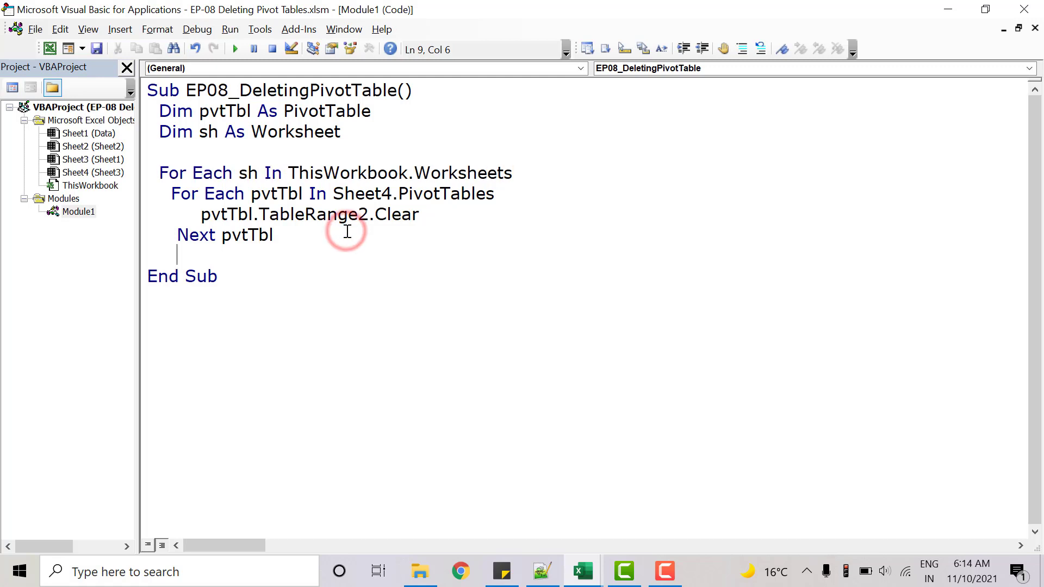
key(BackSpace)
key(BackSpace)
key(BackSpace)
text(Ne)
text(xt sh)
key(Up)
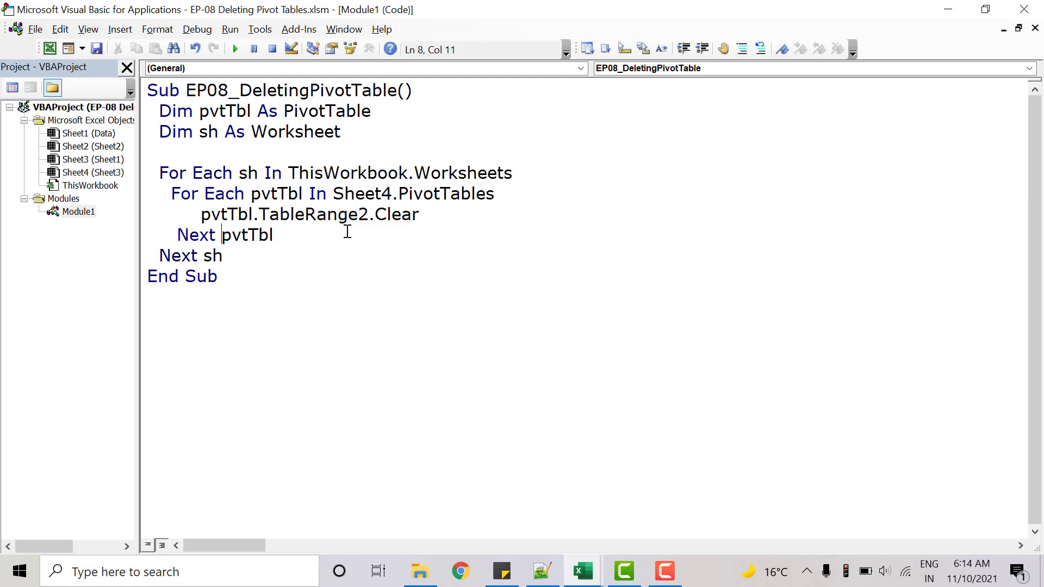
key(Up)
key(Up)
key(Up)
click(237, 176)
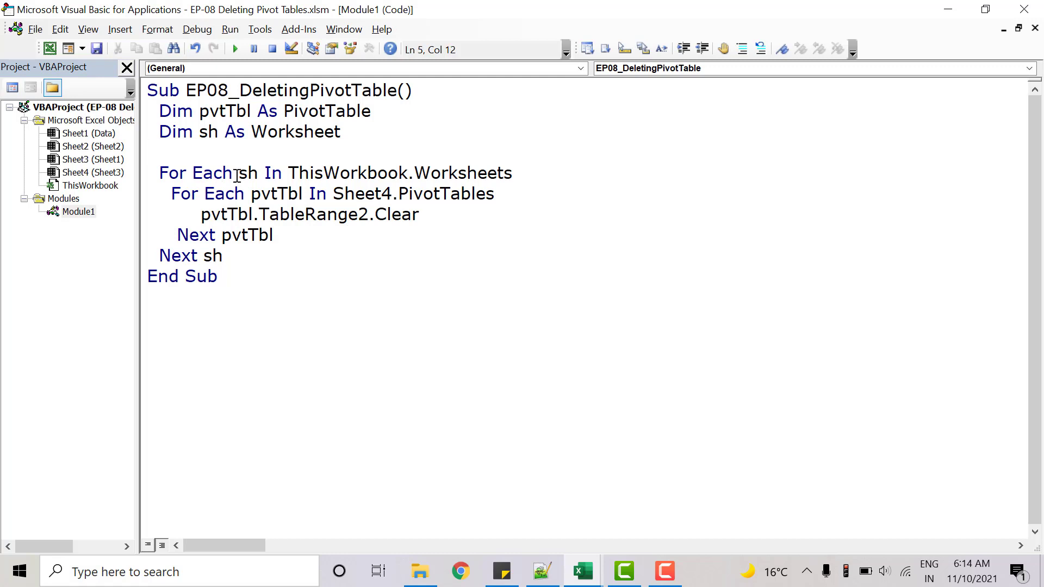
double_click(348, 197)
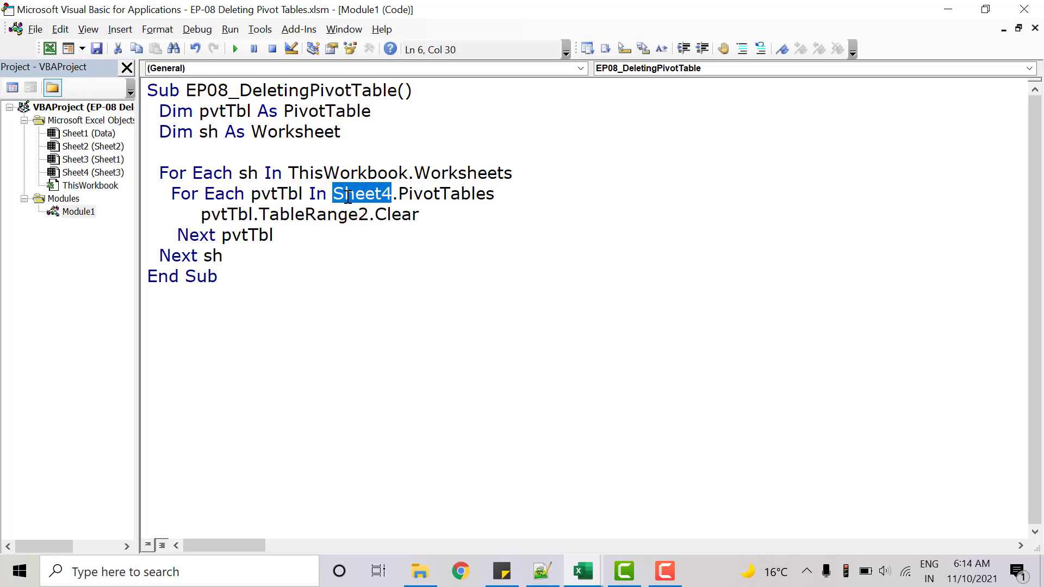
Replace Sheet4 with sh so the inner loop reads For Each pvtTbl In sh.PivotTables
key(BackSpace)
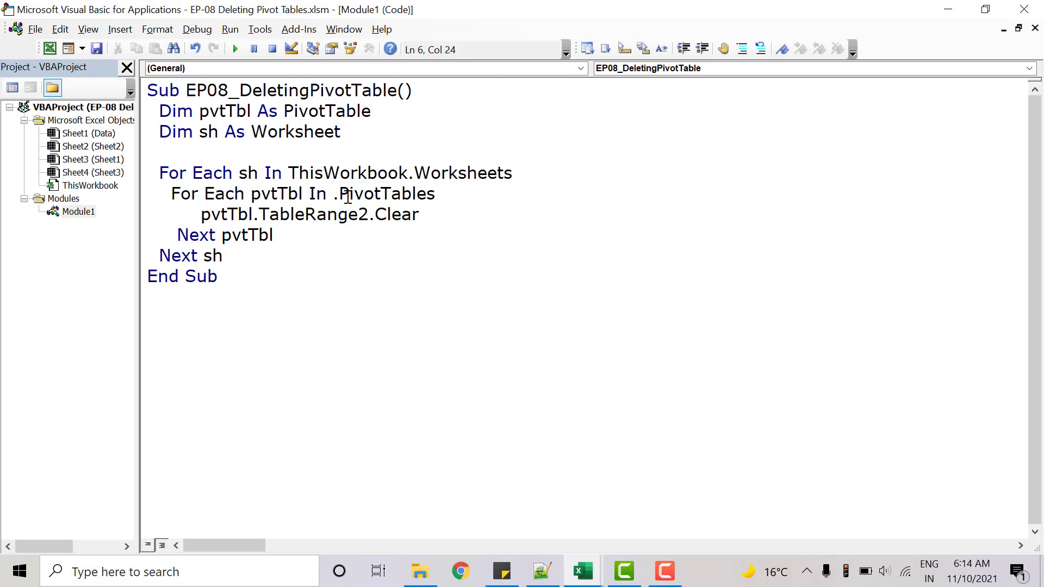
text(sh)
key(ctrl+Home)
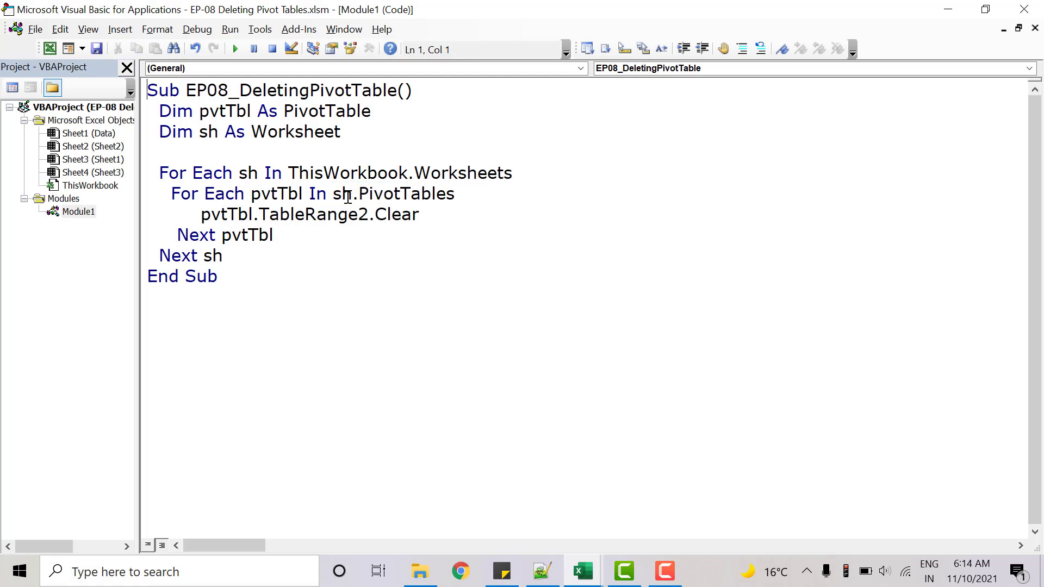
drag(523, 170, 155, 174)
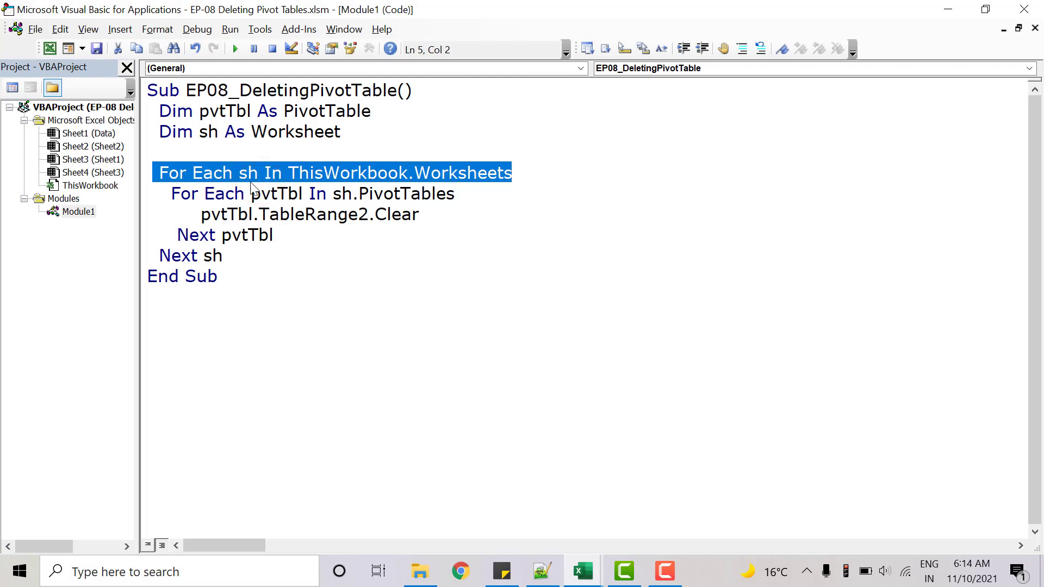
click(345, 194)
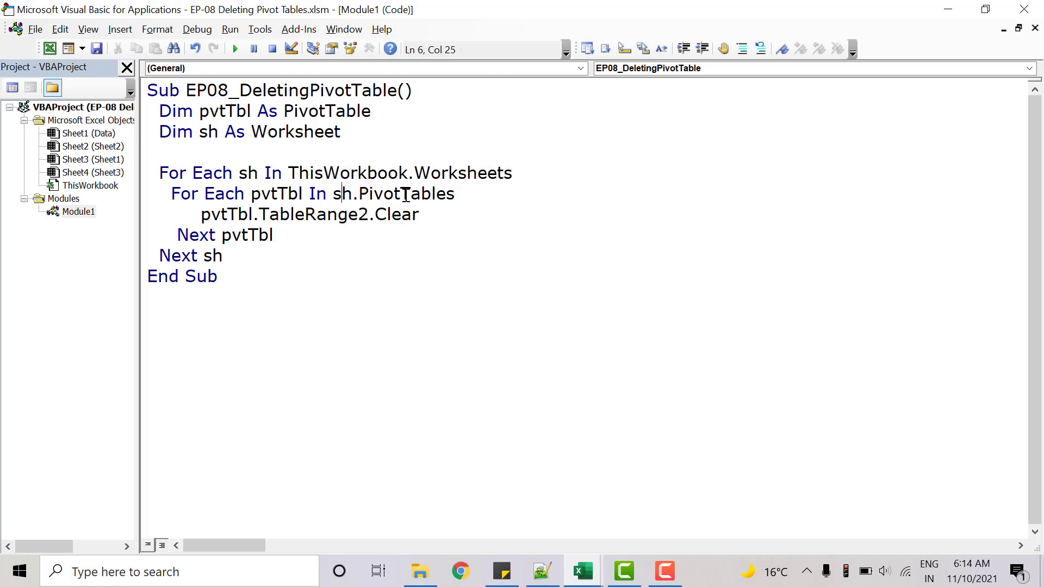
click(422, 216)
Run the macro, then confirm Sheet1–3 have no pivot tables and the Data sheet's sales table remains
click(235, 53)
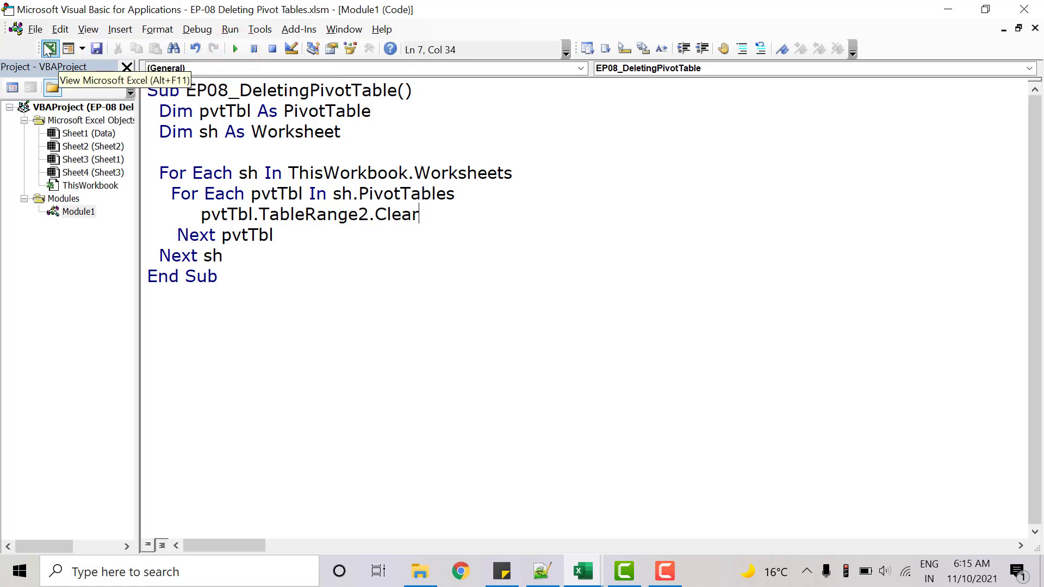
click(44, 45)
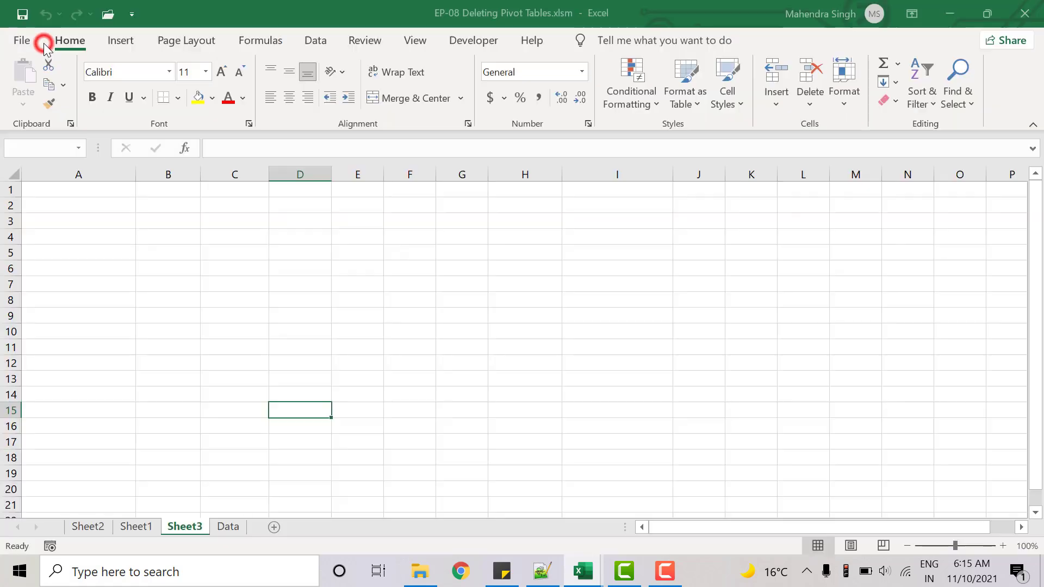
click(82, 527)
click(146, 525)
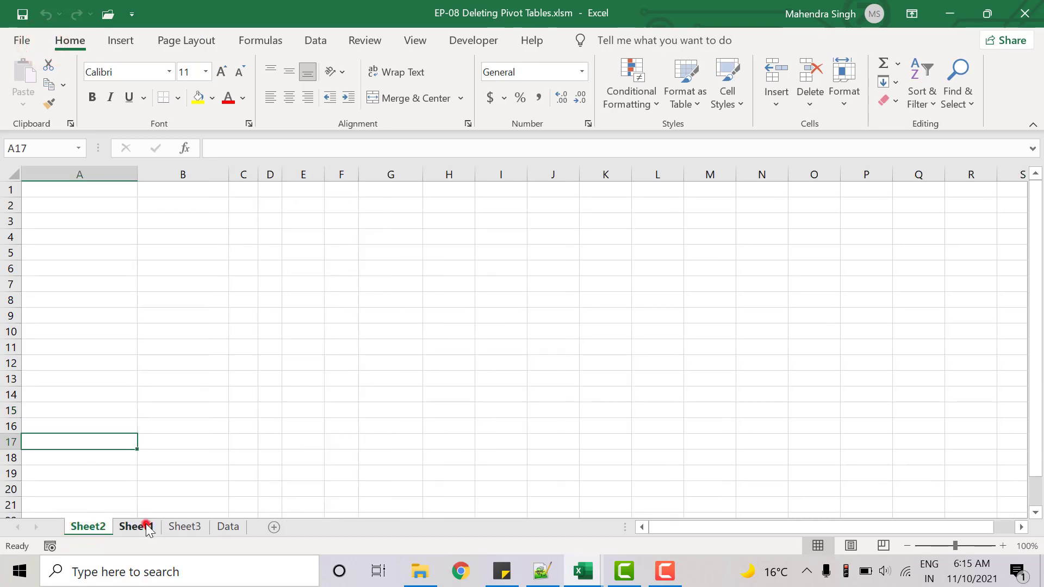
click(185, 526)
click(226, 529)
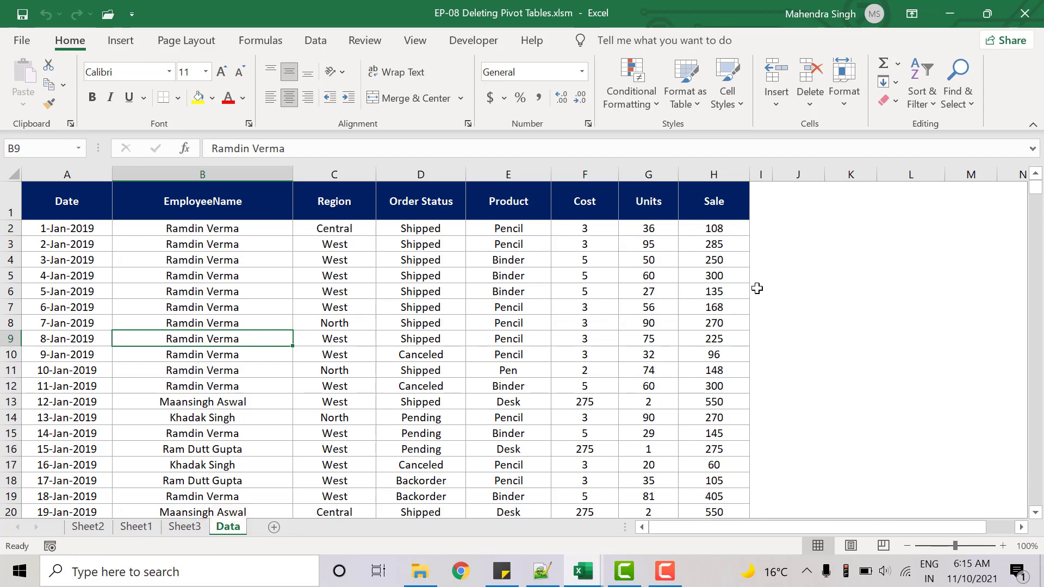
key(alt+F11)
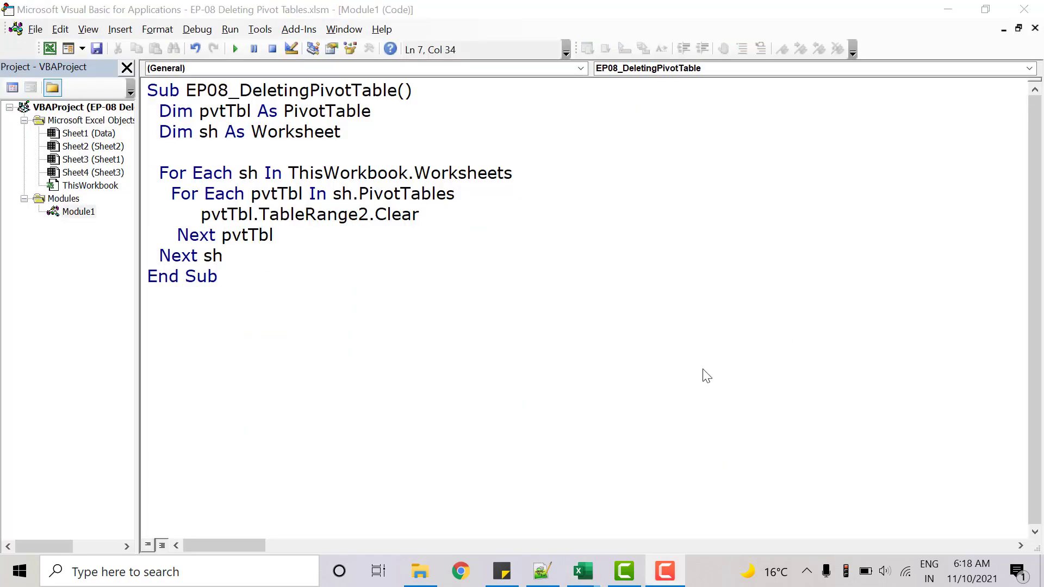